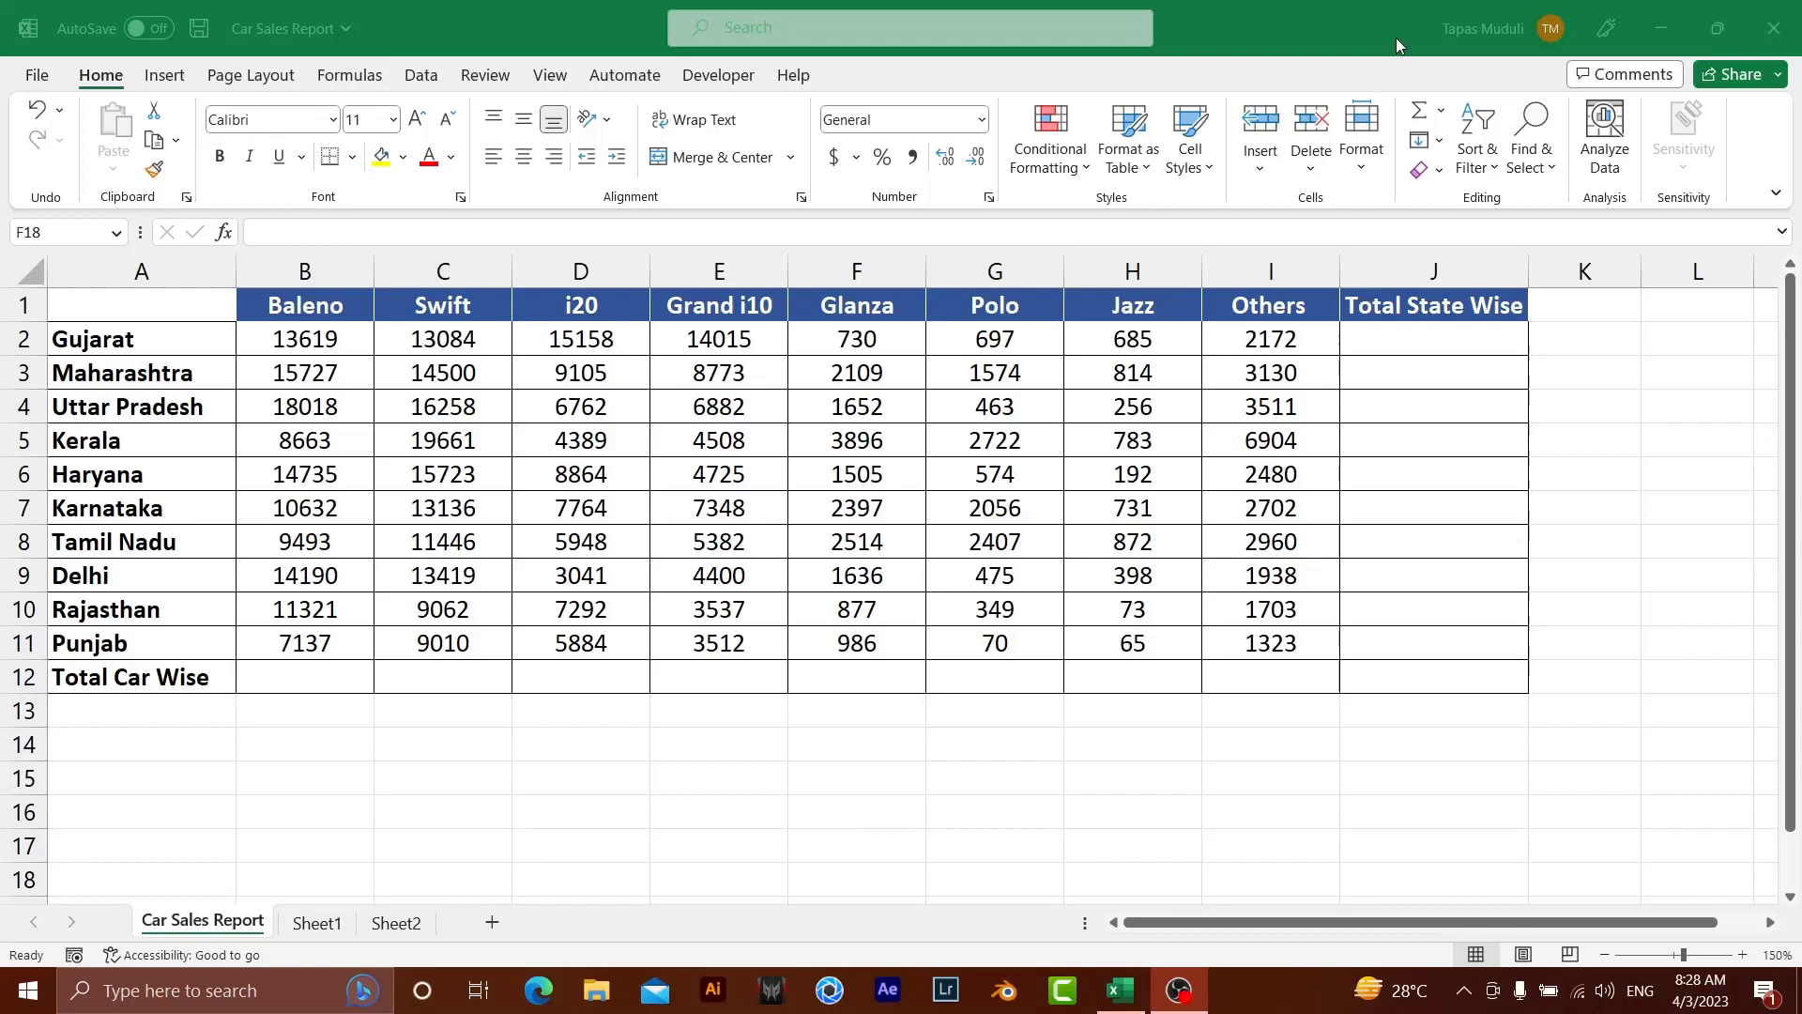
- Select the car sales table, then deselect it and inspect the Gujarat cell
left_click(1395, 45)
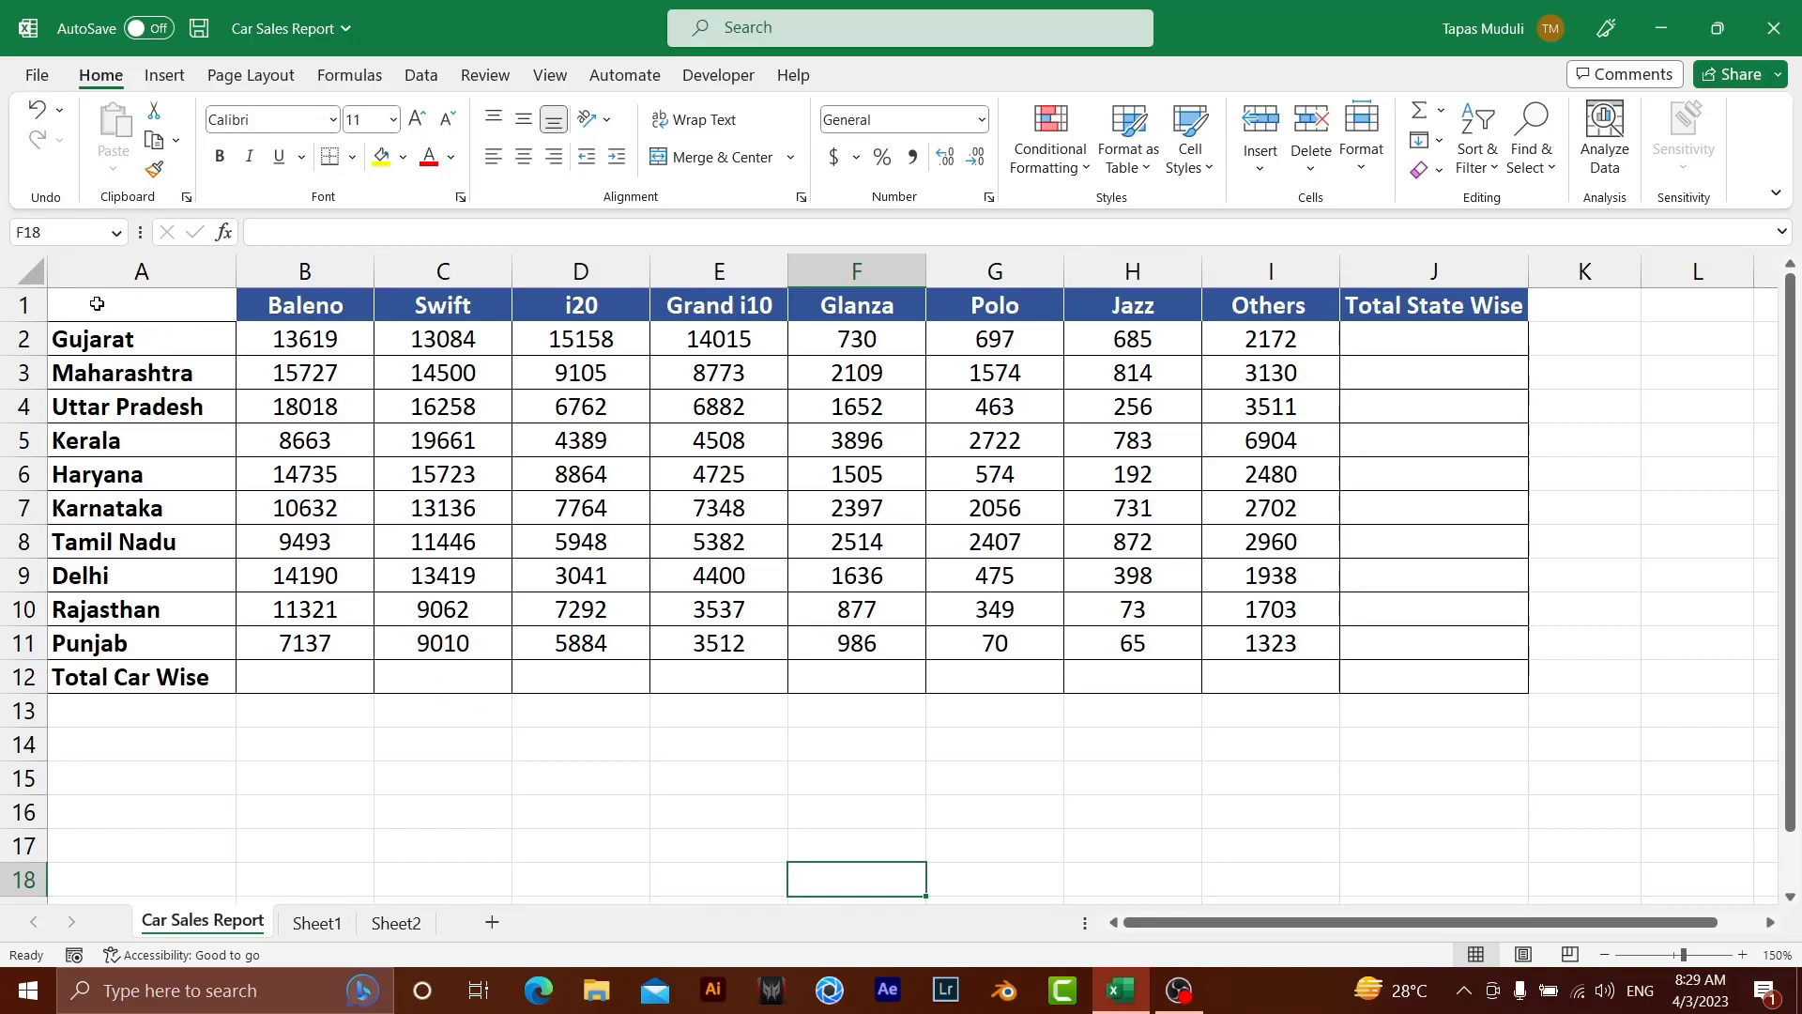
mouse_move(96, 303)
left_mouse_down()
mouse_move(723, 581)
mouse_move(1372, 644)
mouse_move(1388, 678)
left_mouse_up()
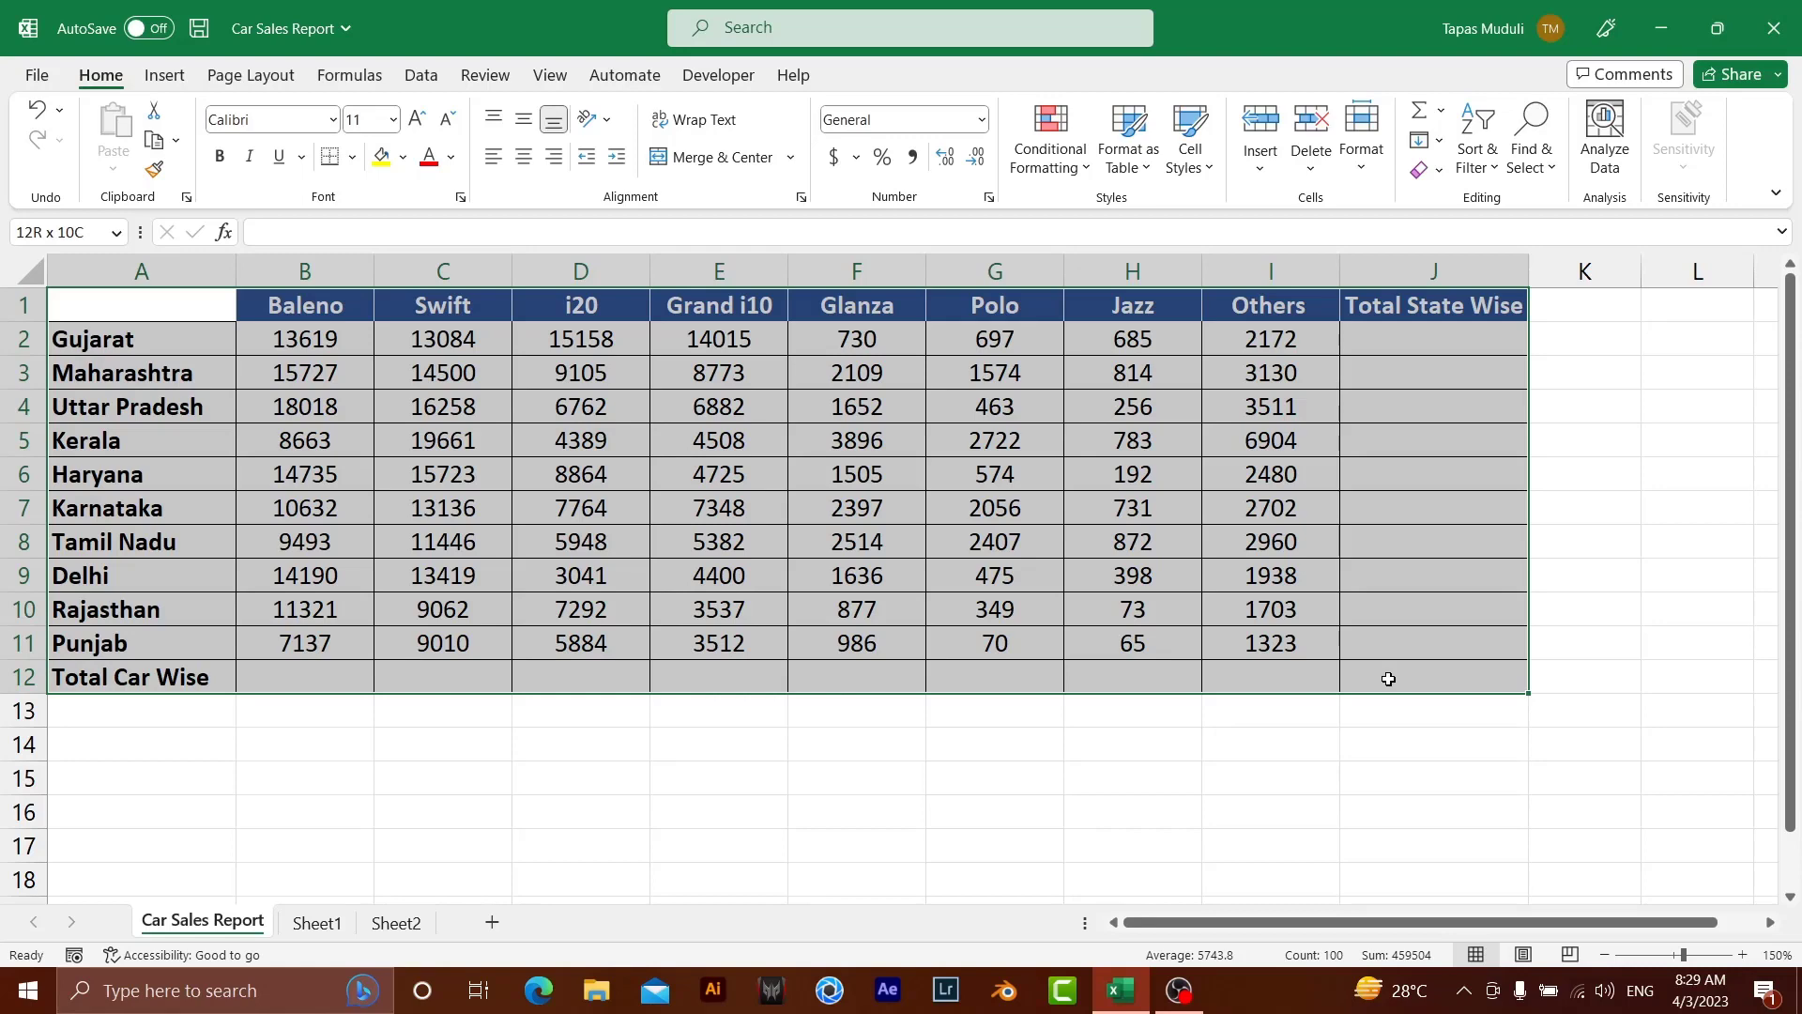
left_click_drag(1388, 678, 1389, 678)
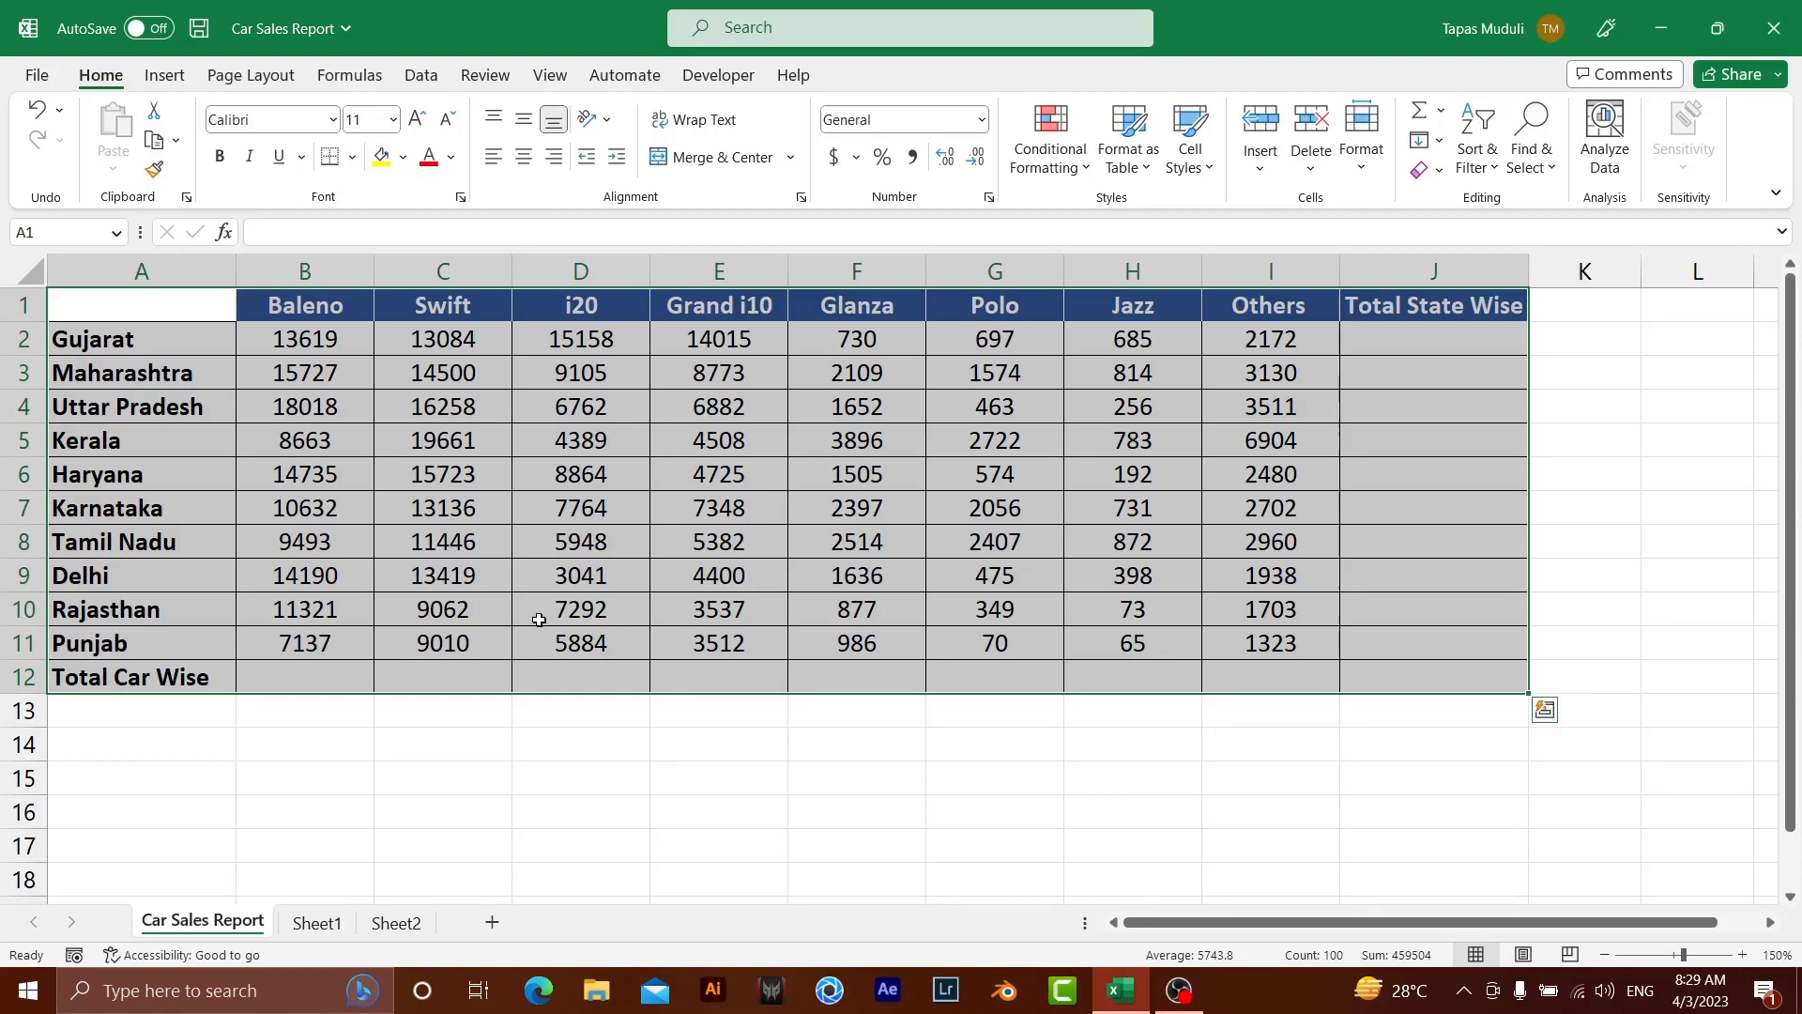
left_click(452, 730)
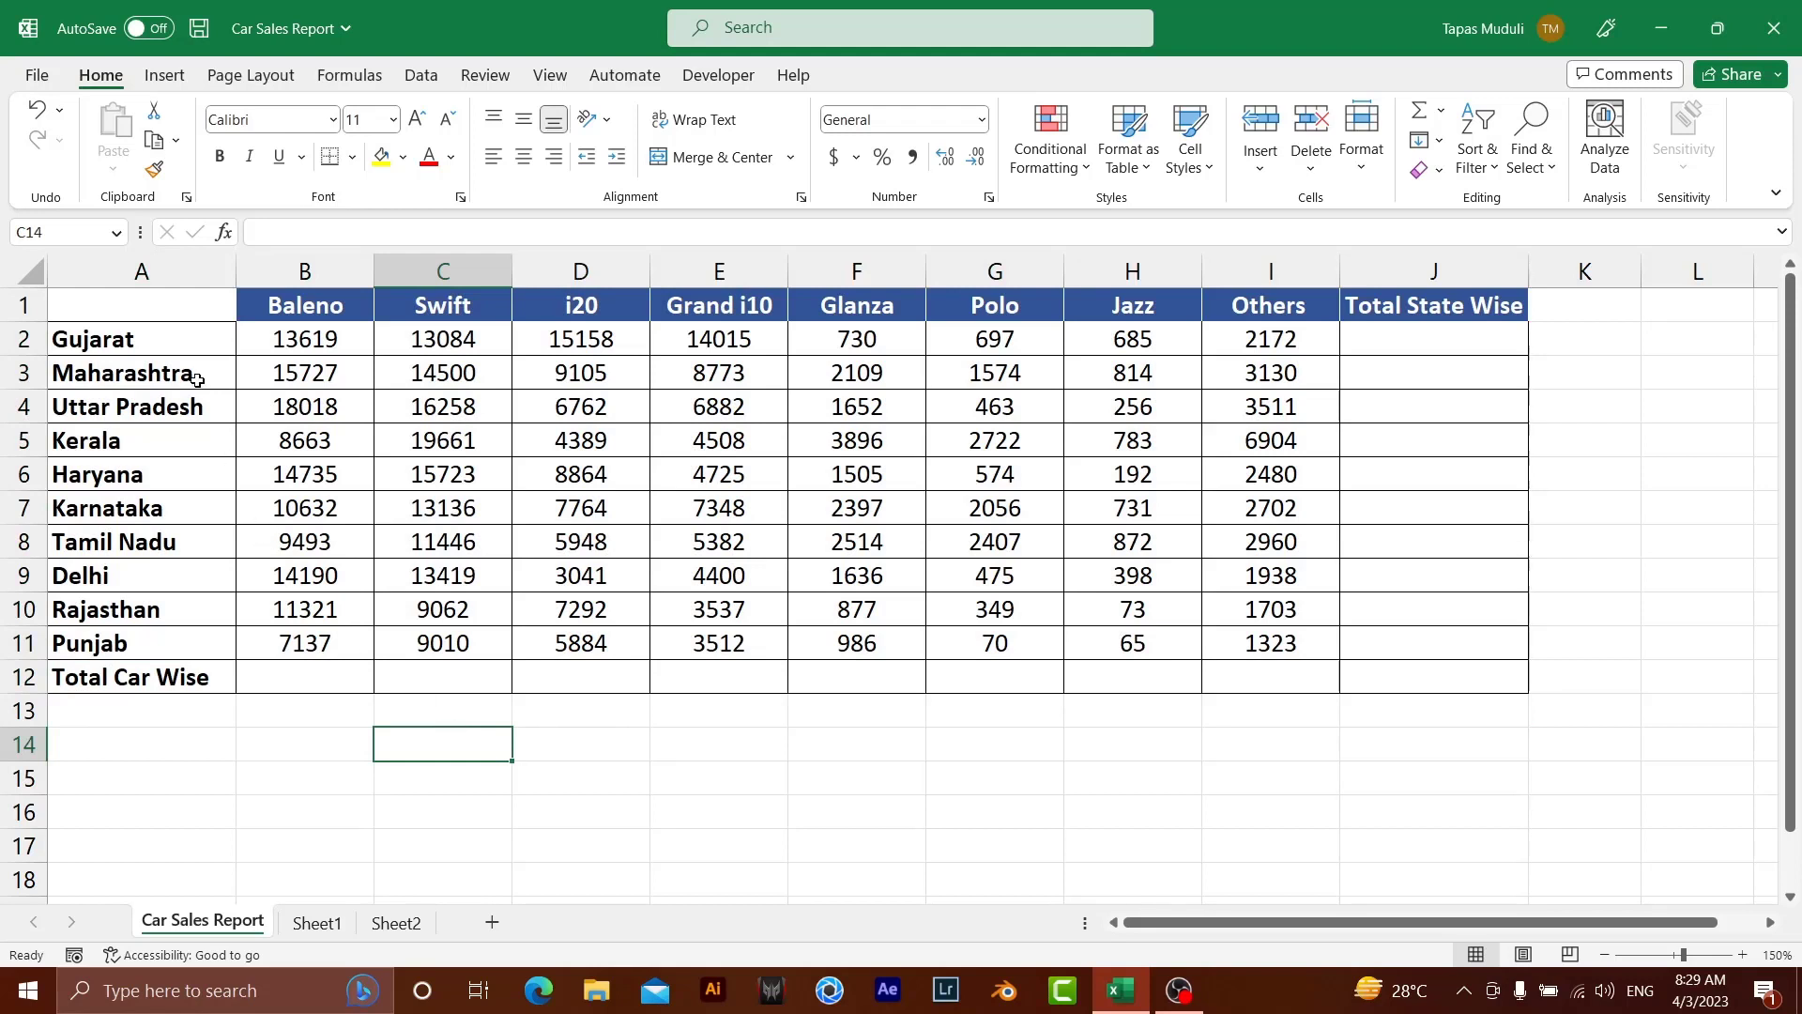
left_click(167, 340)
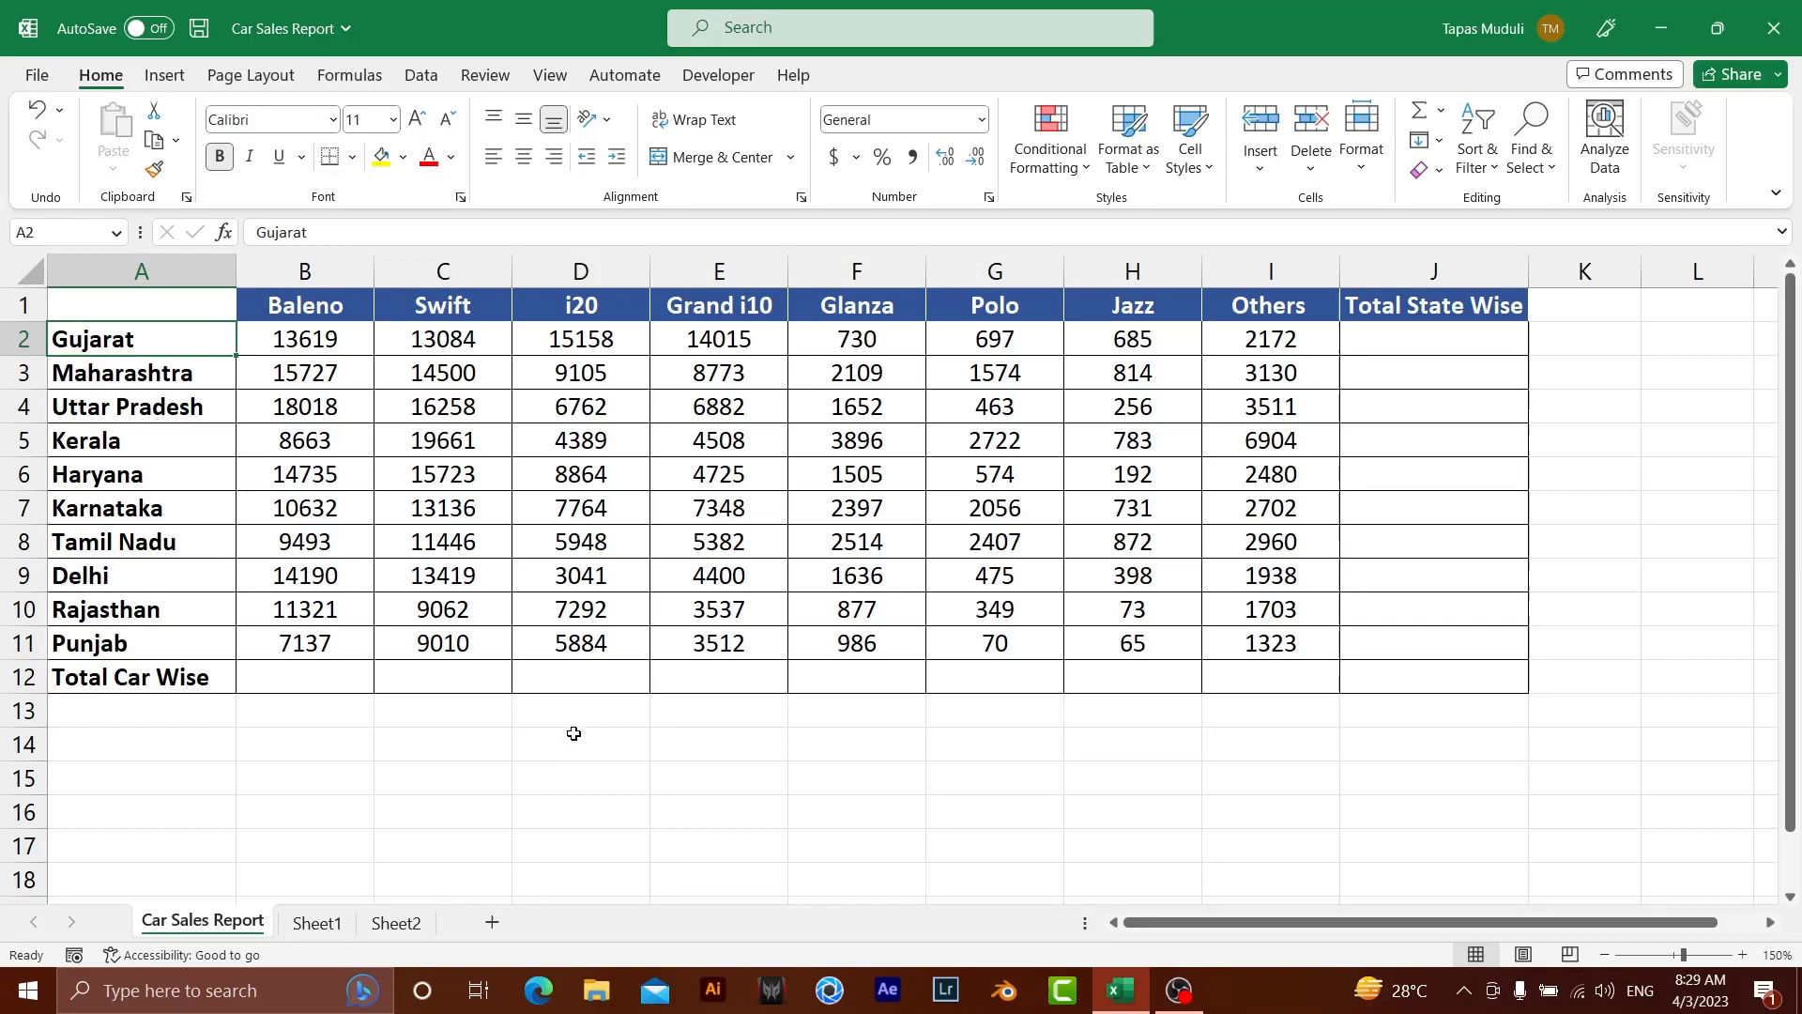
- Enter =MOD(4,2) in E14 and fill it down to E18
left_click(718, 752)
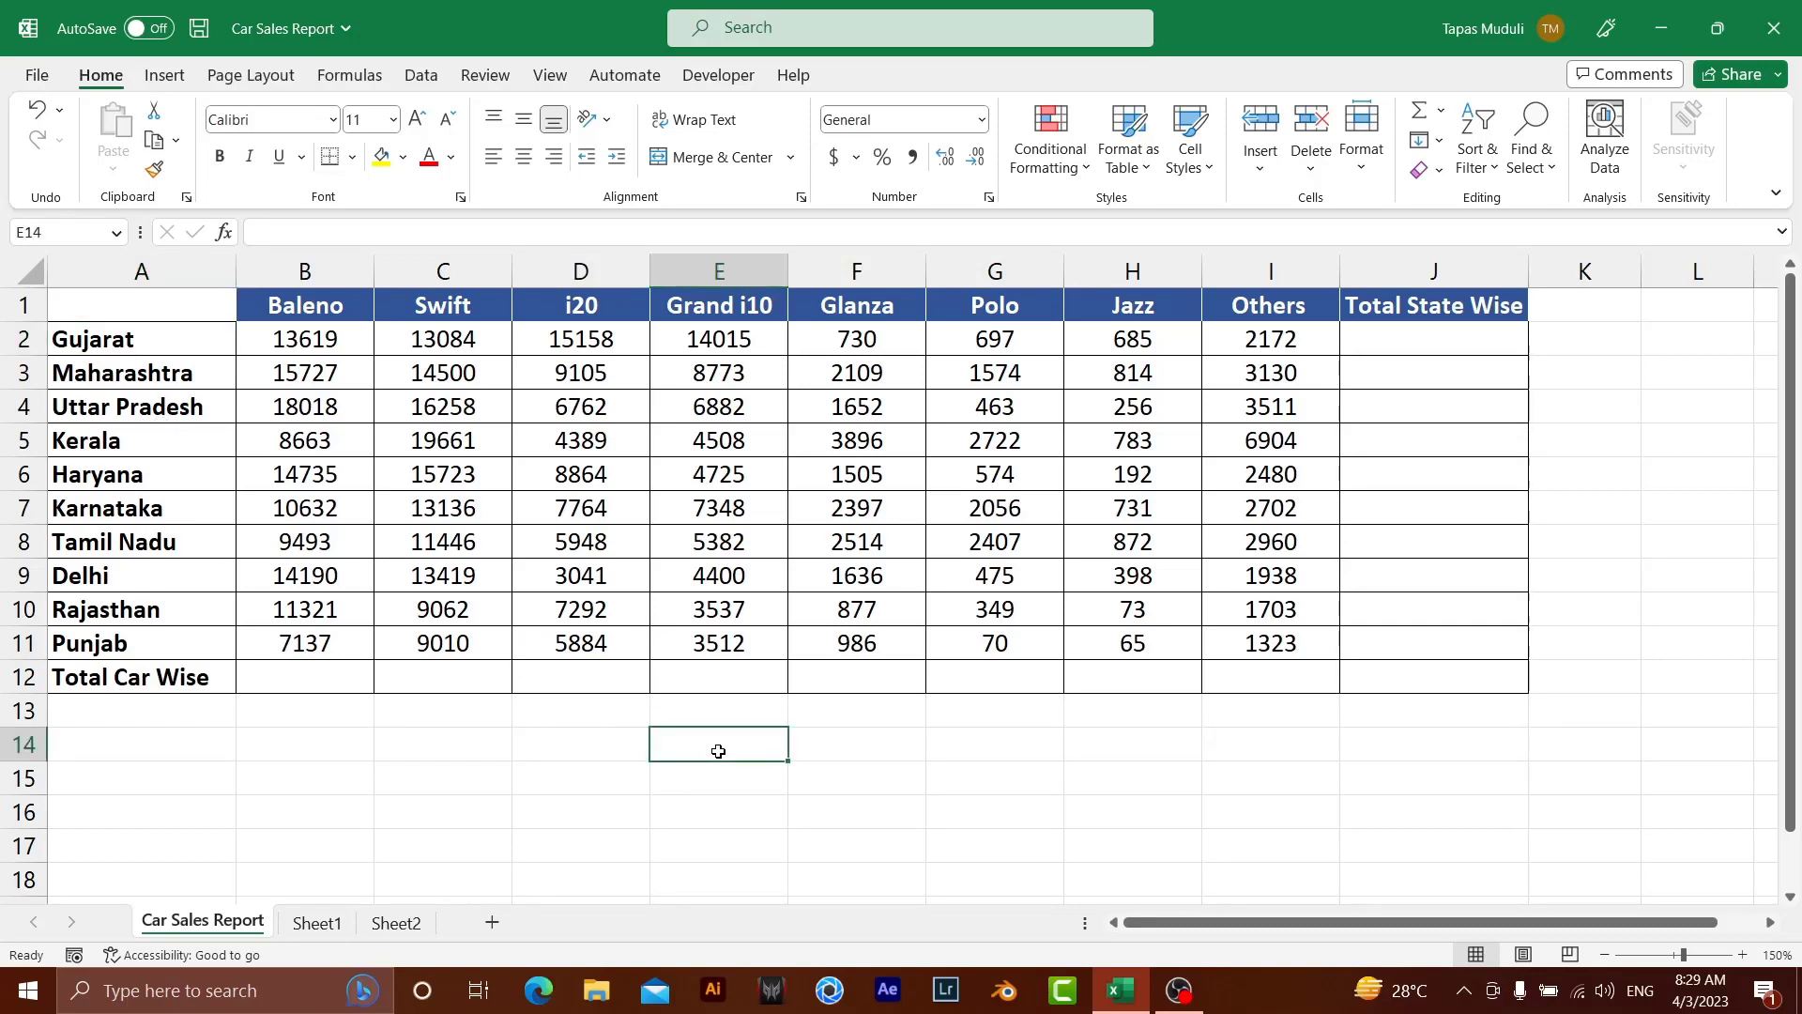
type("=")
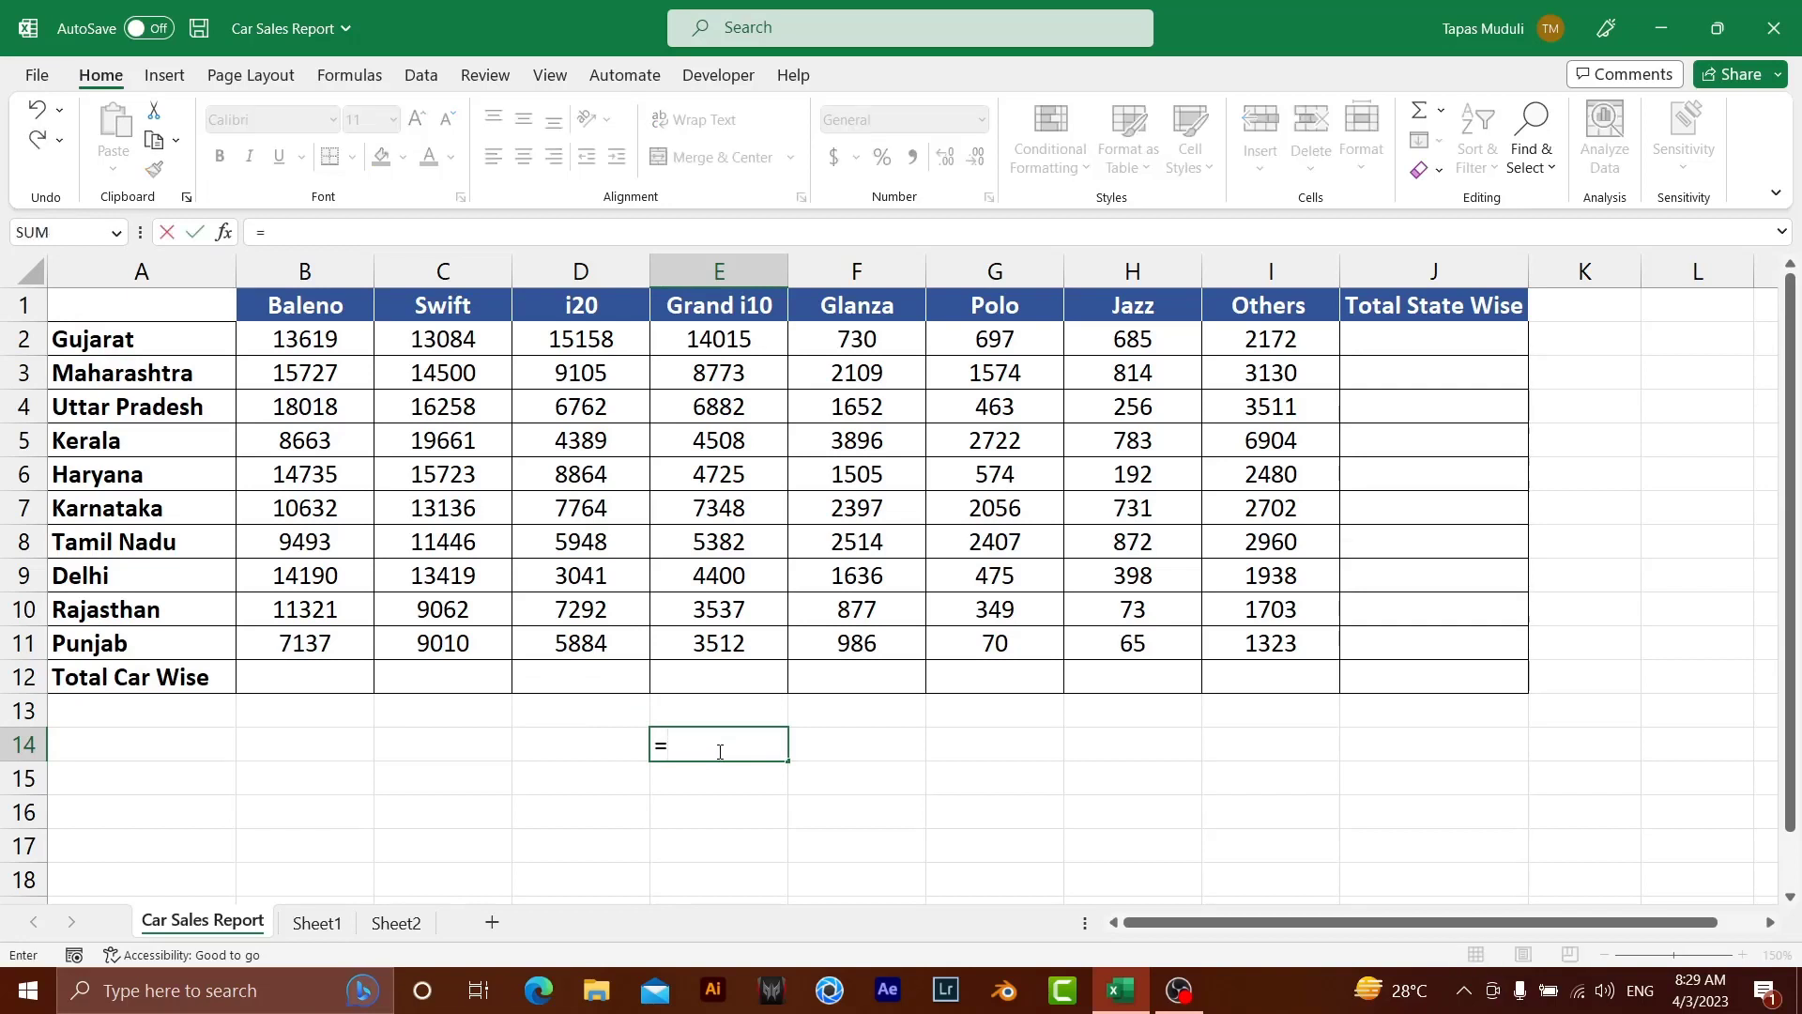
type("mod")
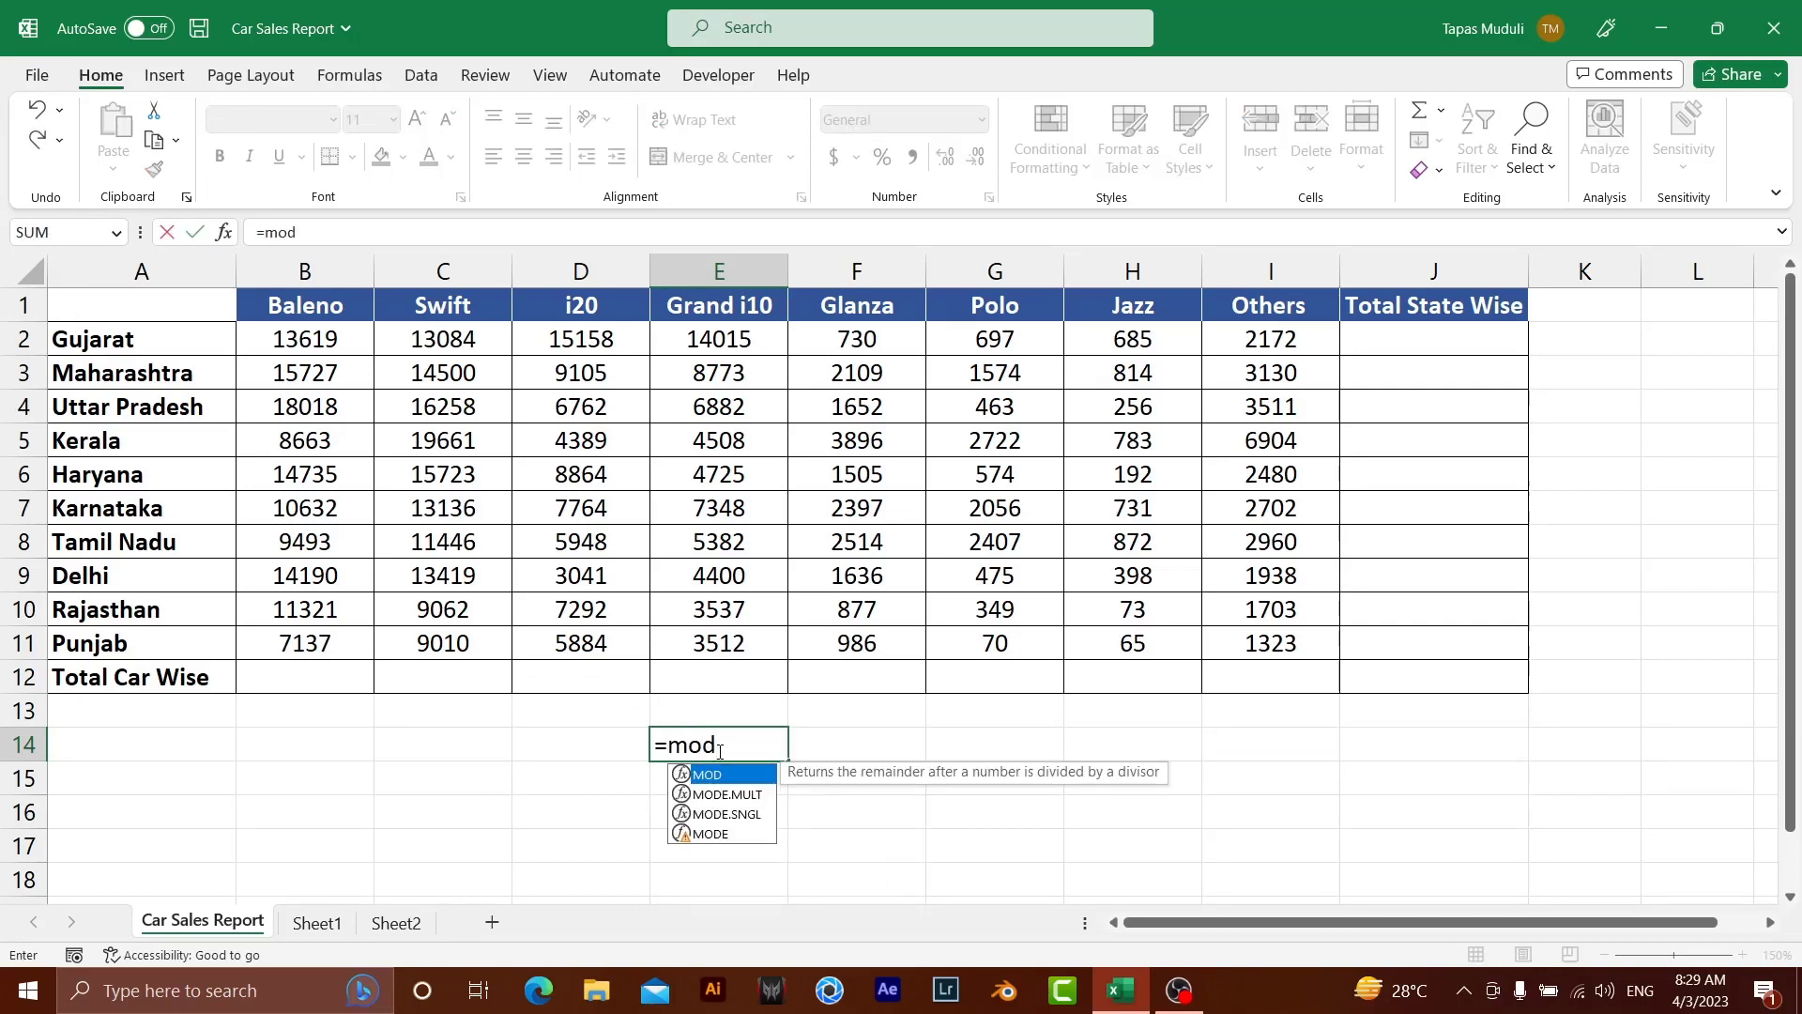
key("Tab")
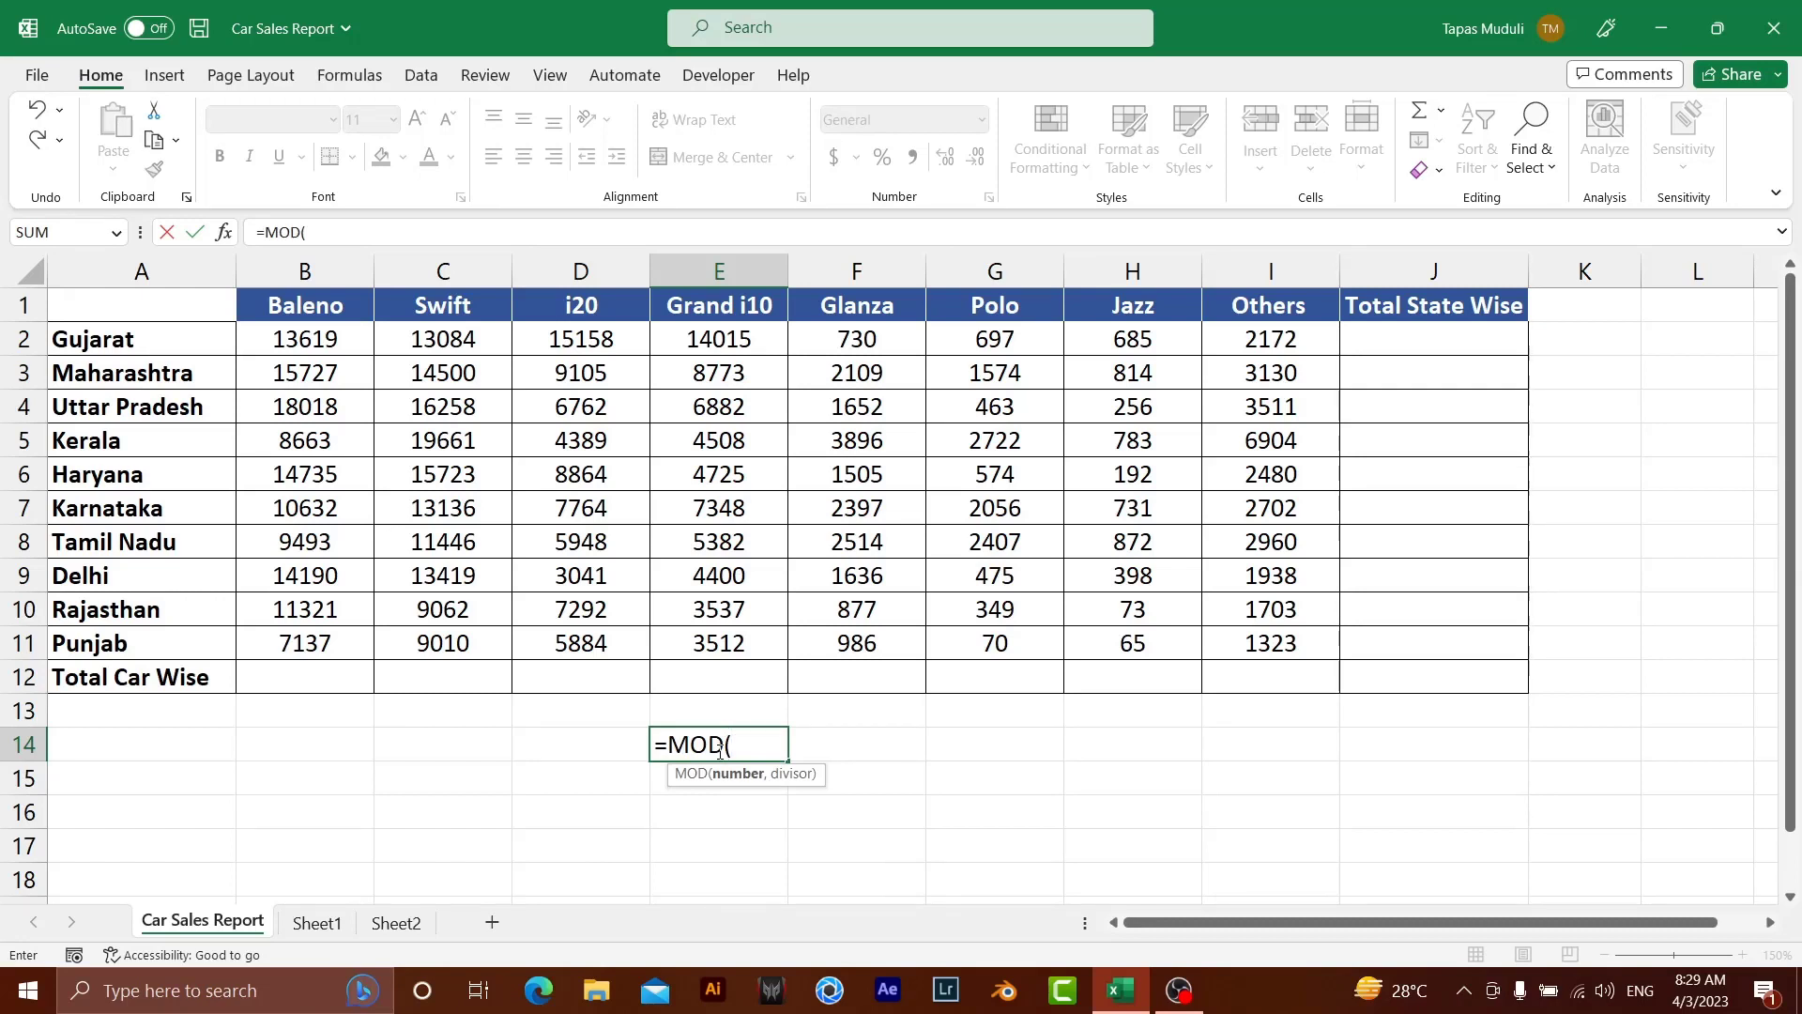
type("4")
type(",2")
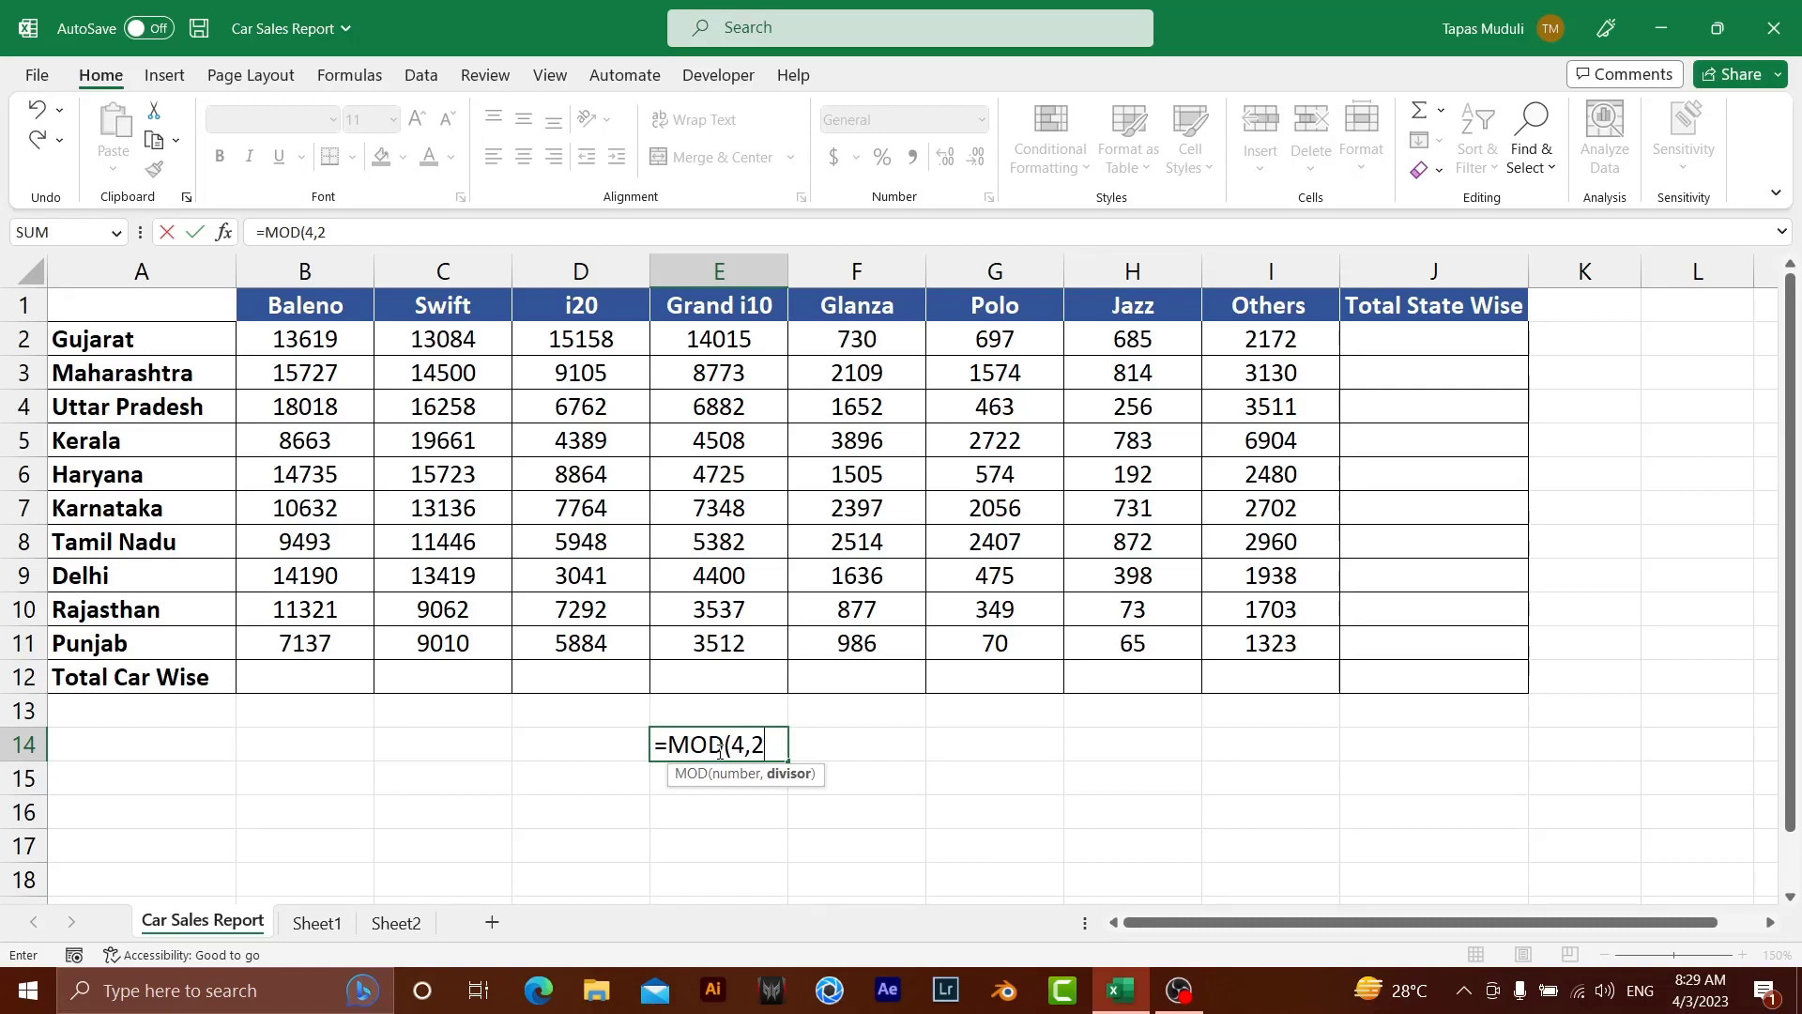
key("Return")
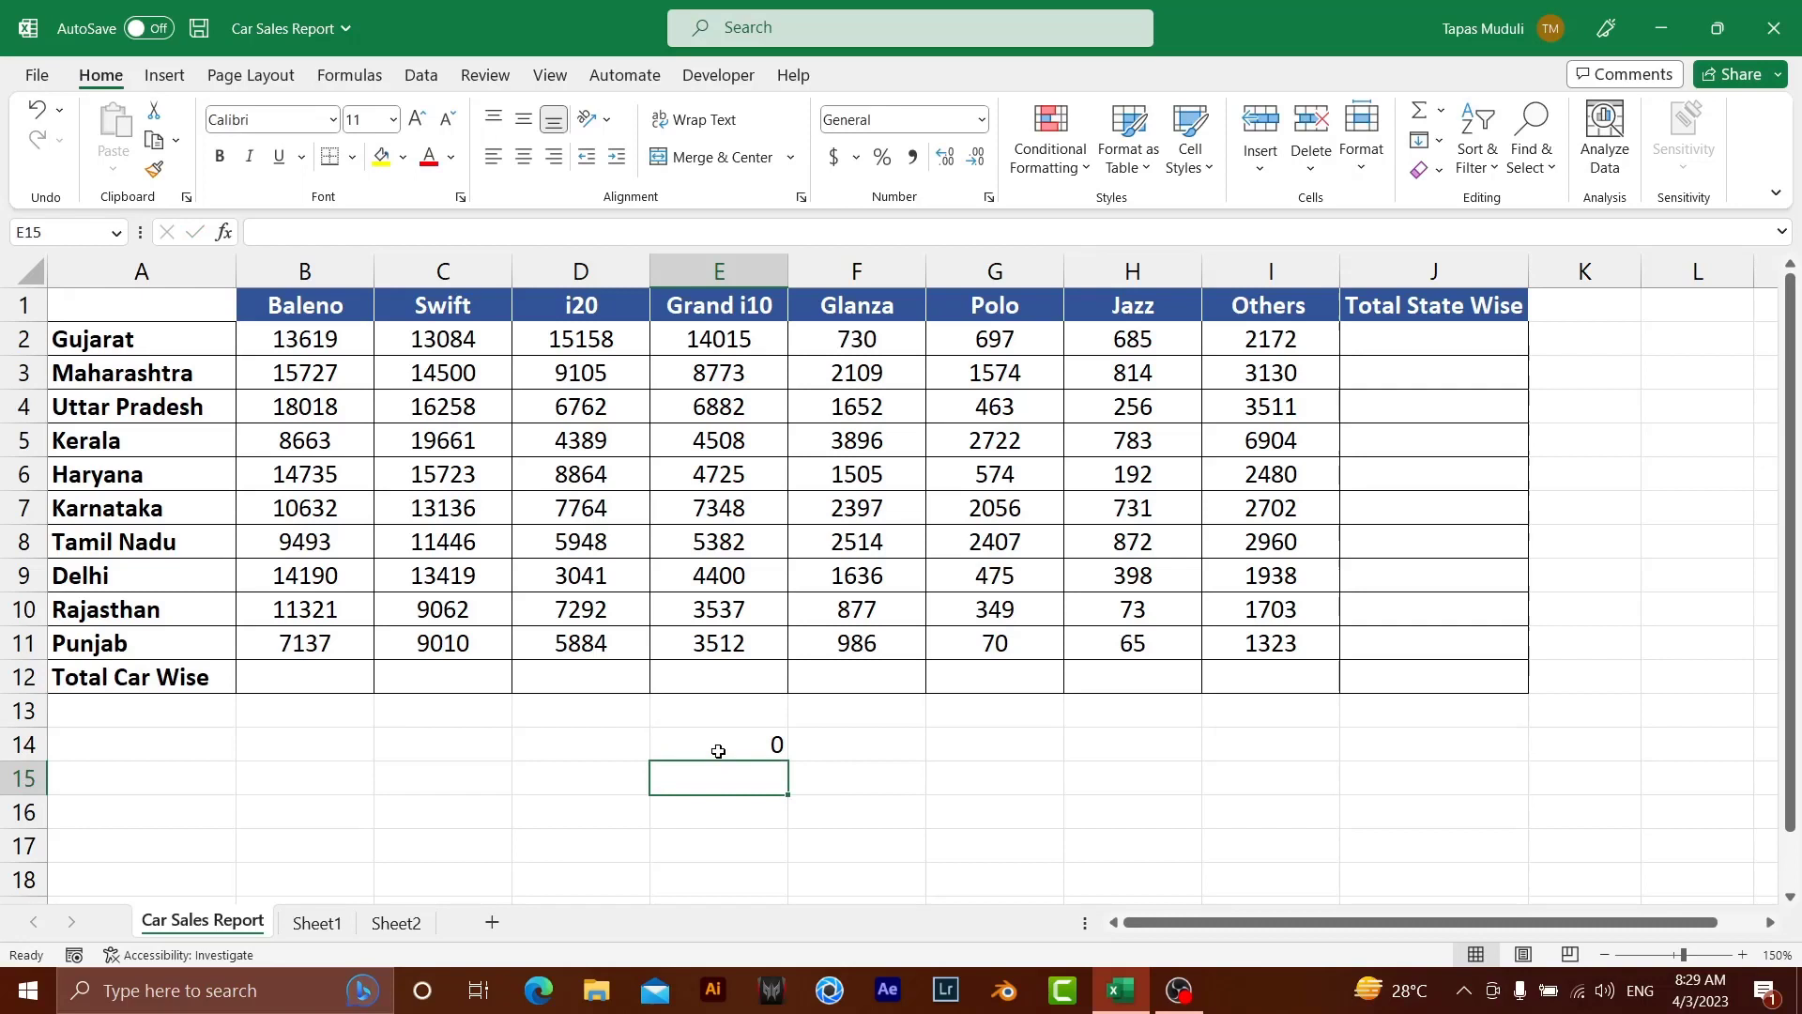
left_click(718, 750)
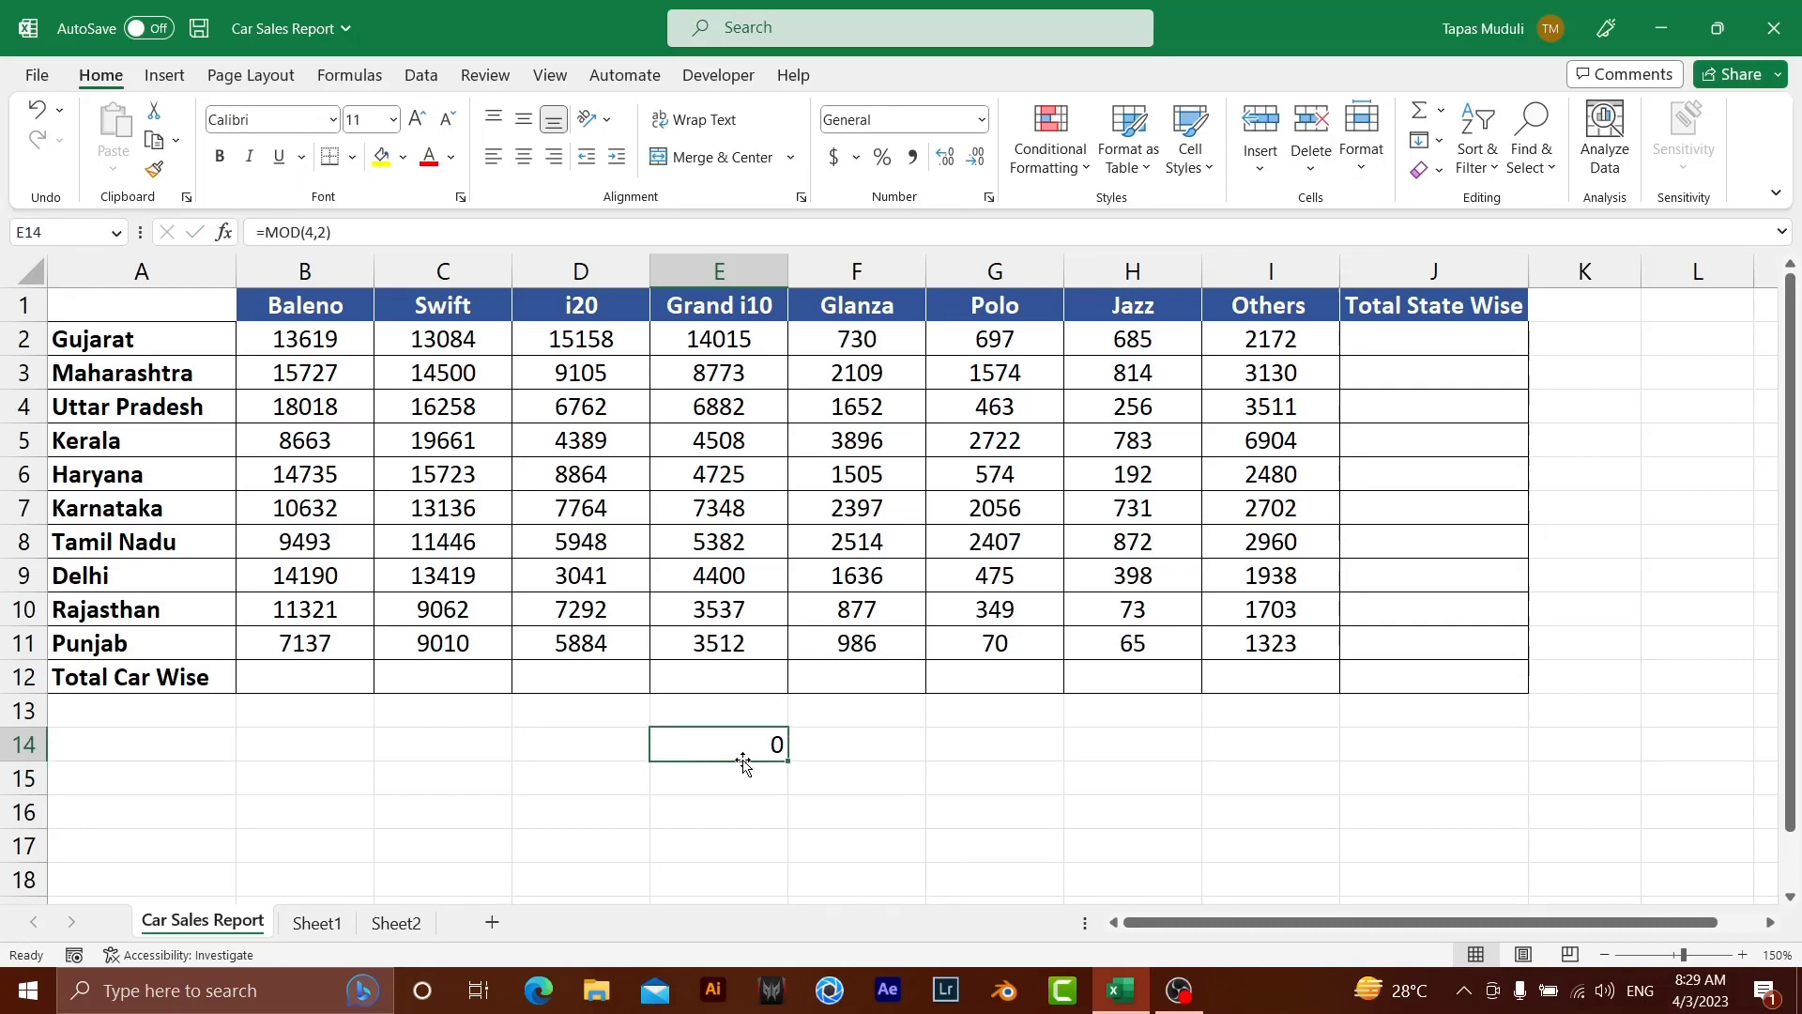
left_click_drag(789, 761, 796, 899)
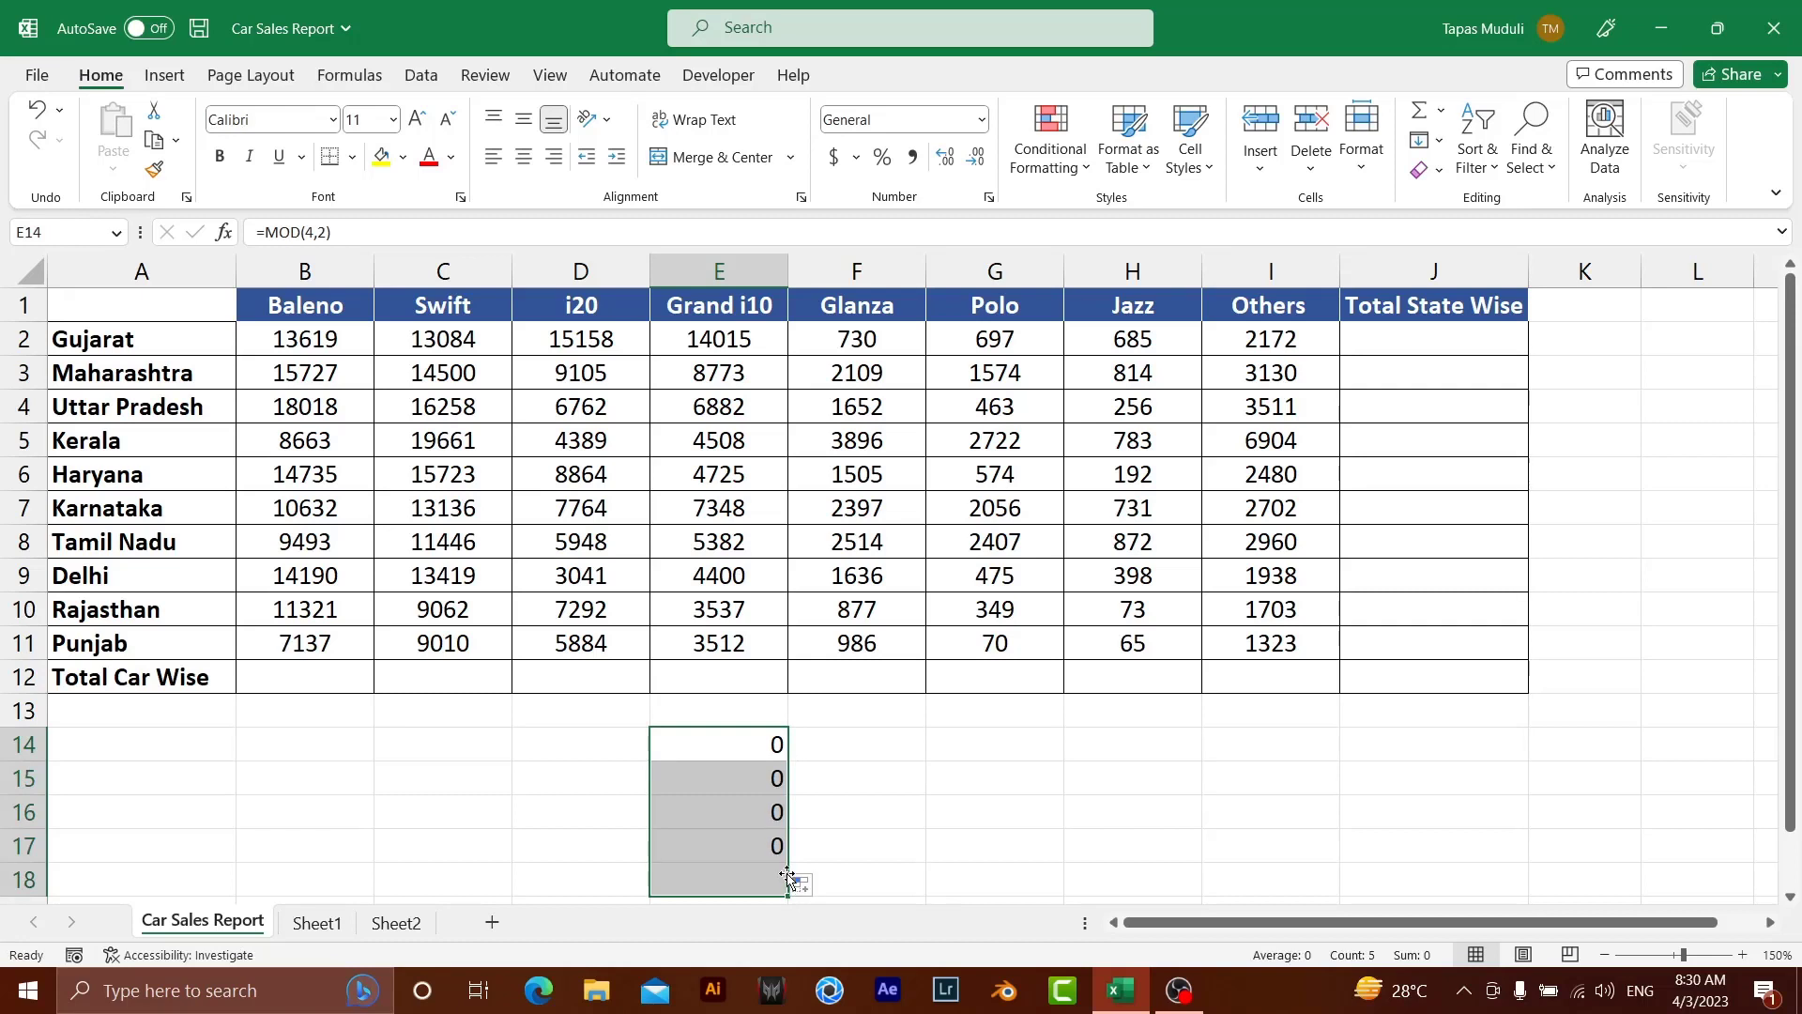
left_click(765, 779)
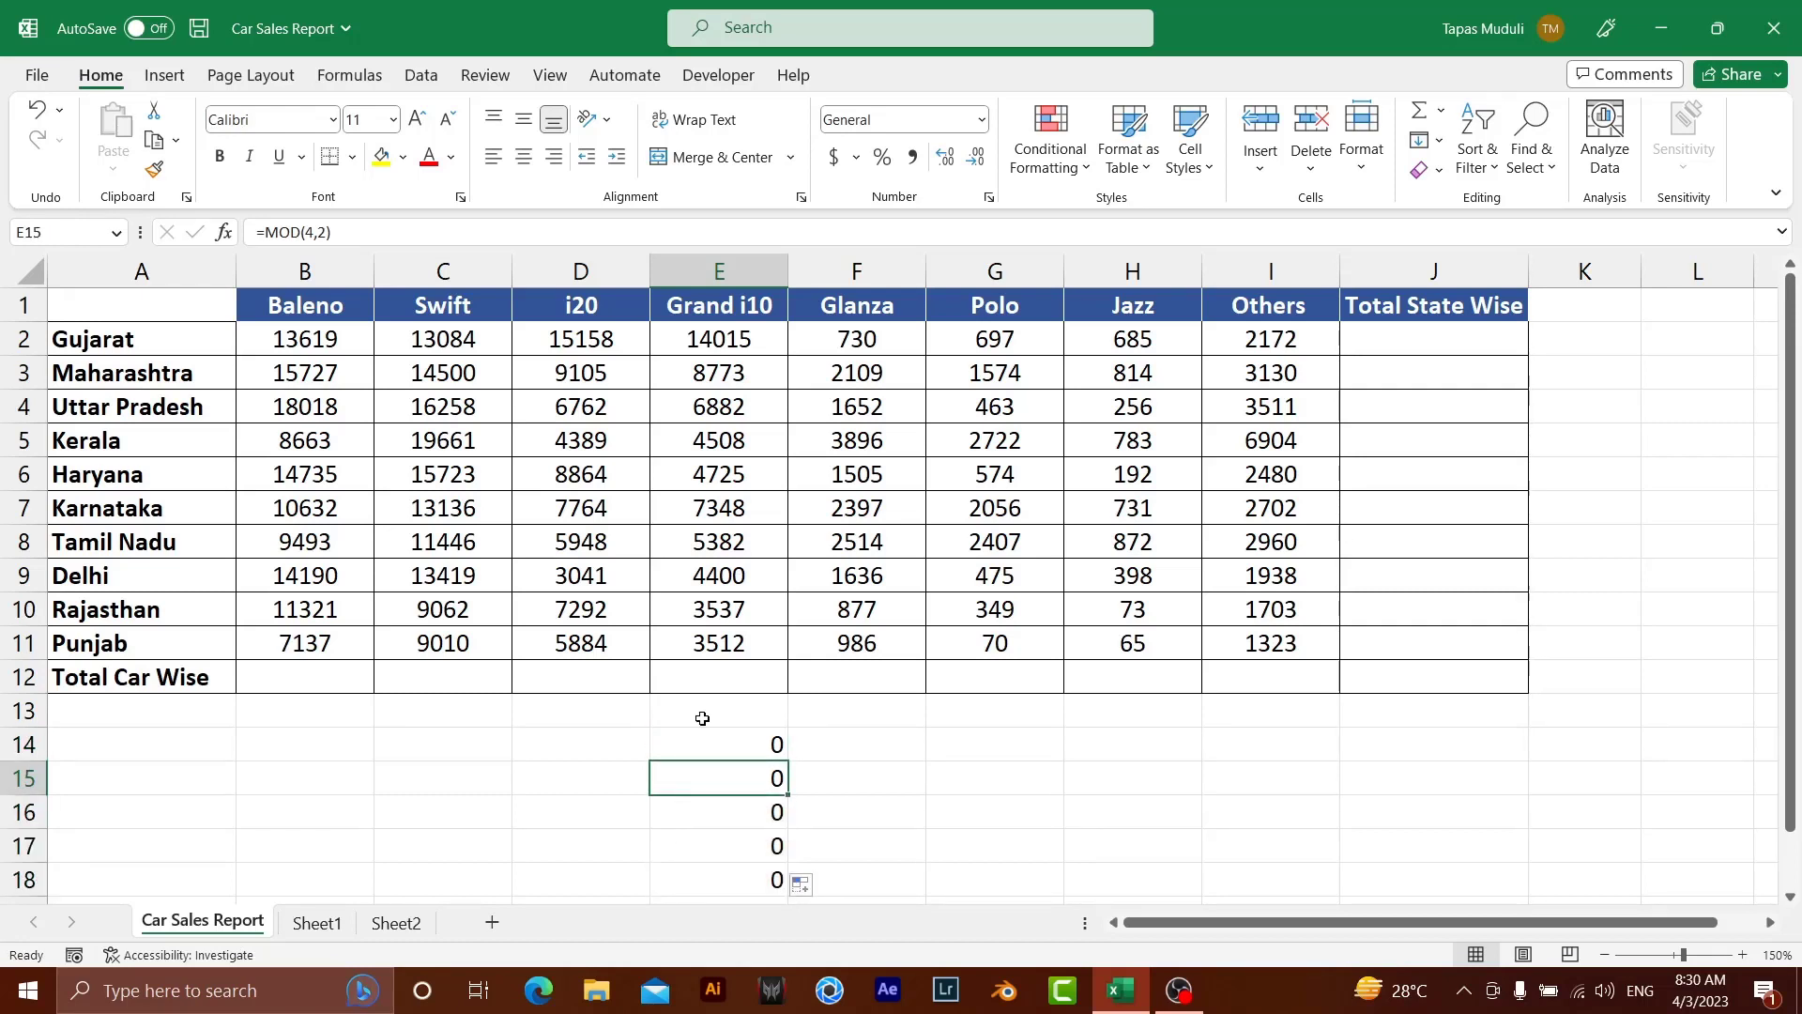
- Change E15 to =MOD(5,2) and E16 to =MOD(6,2)
double_click(311, 232)
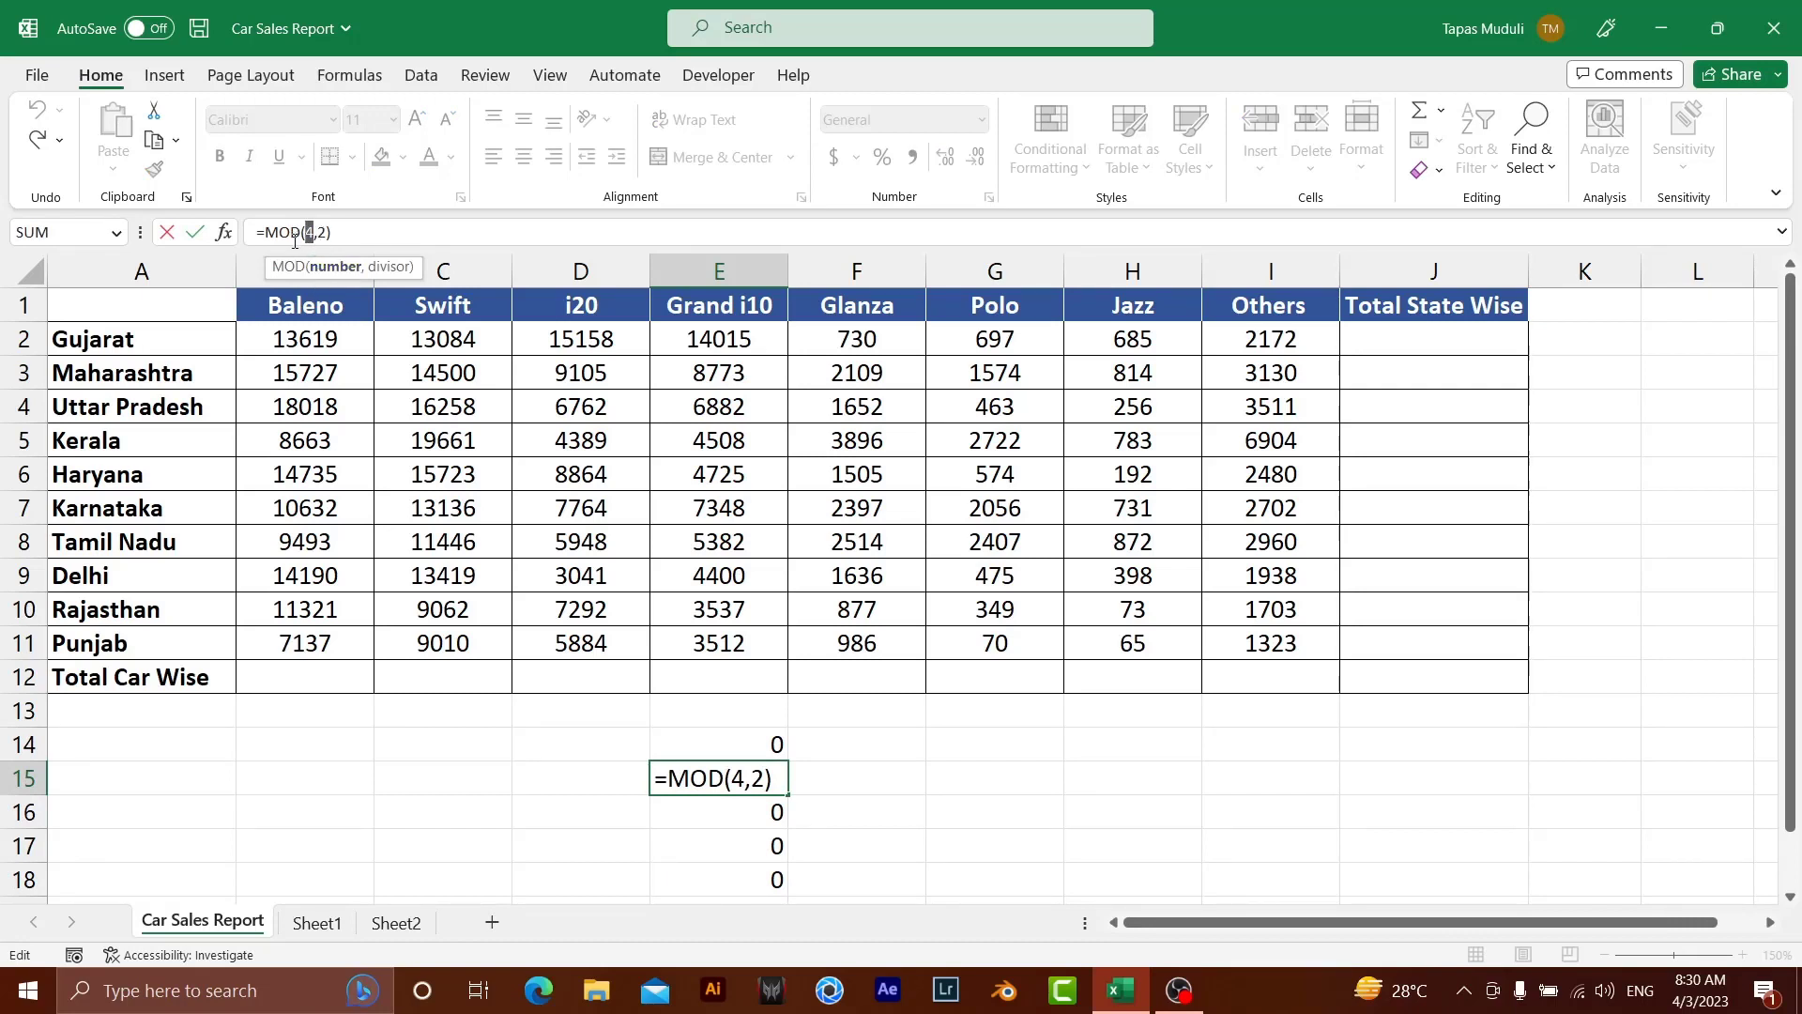
type("5")
key("Return")
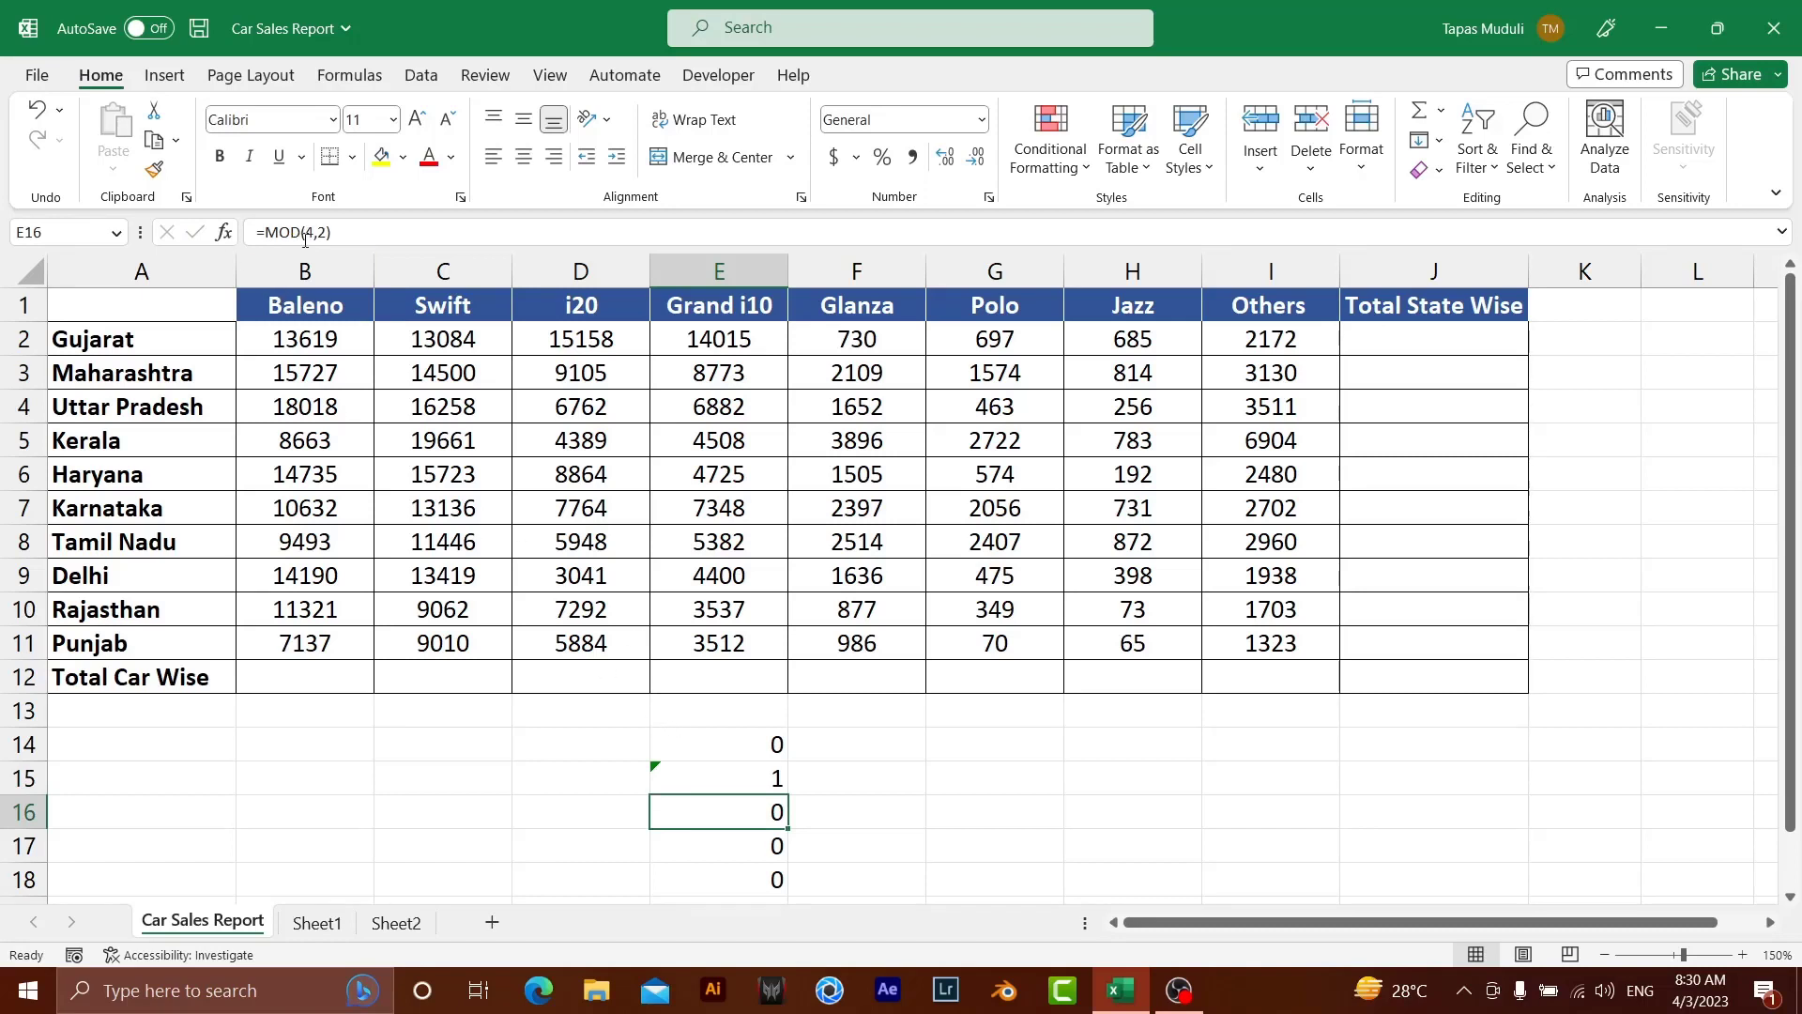
left_click(309, 232)
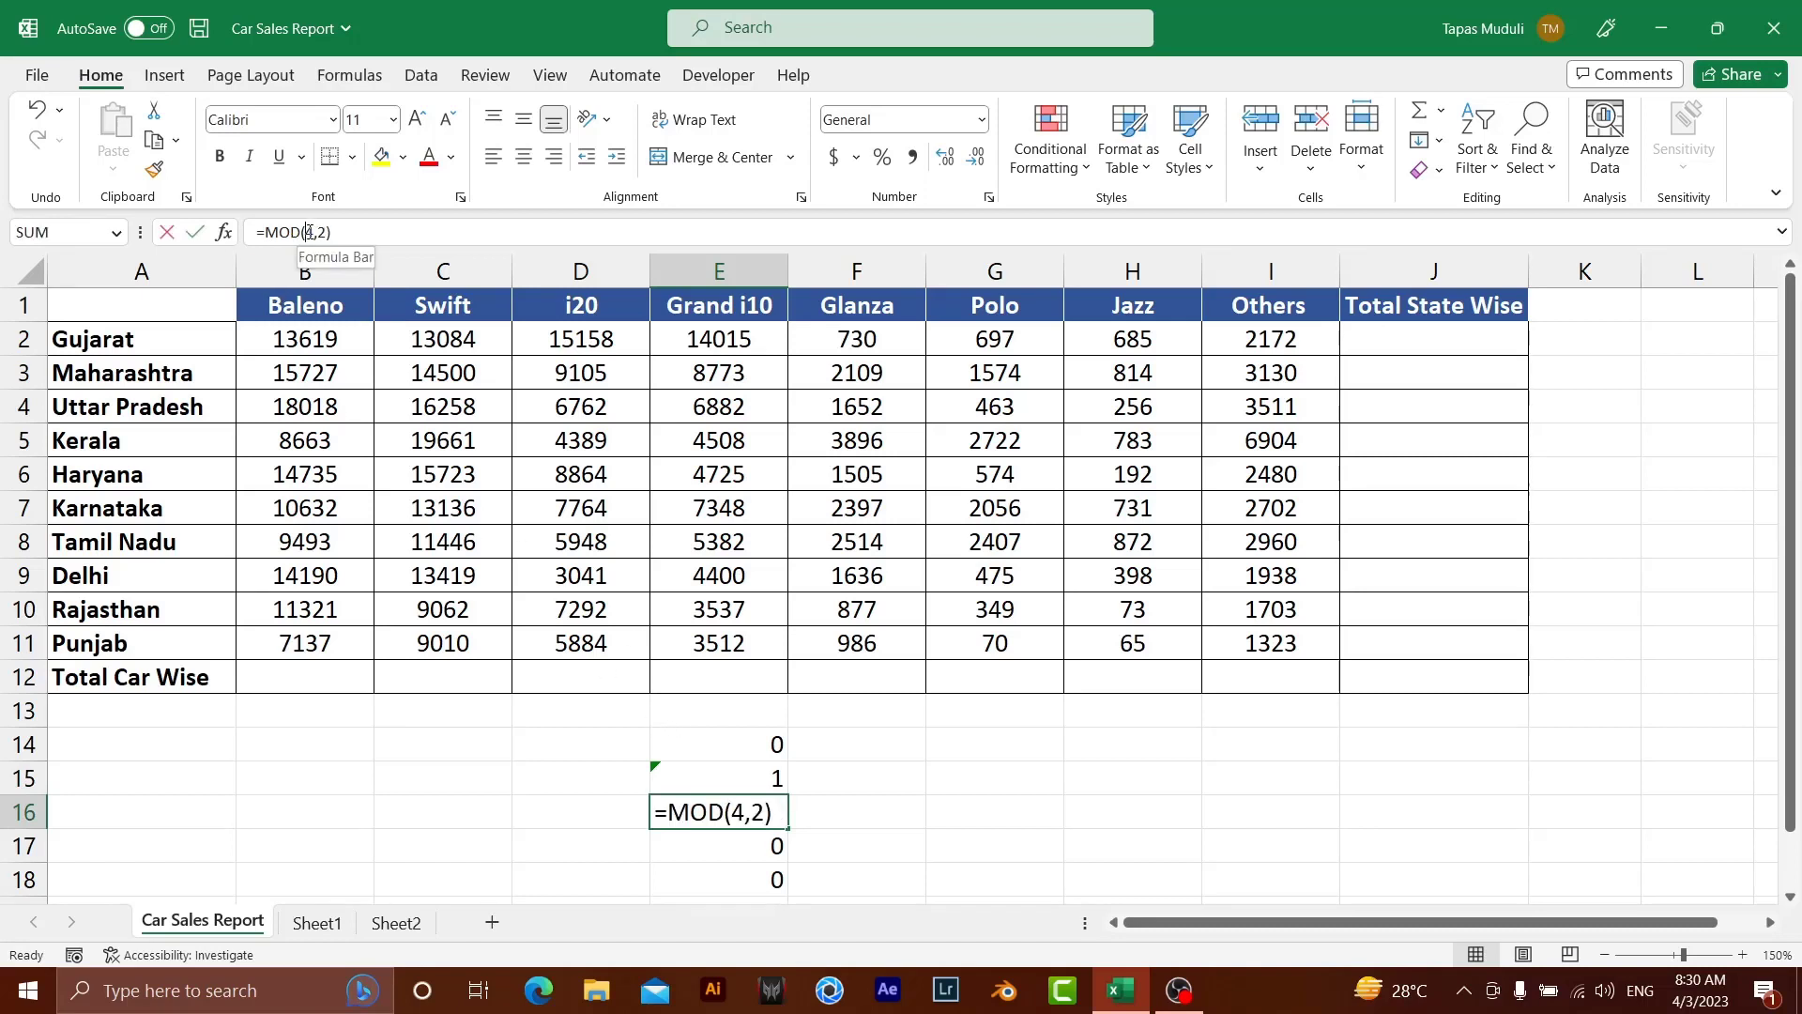
double_click(310, 232)
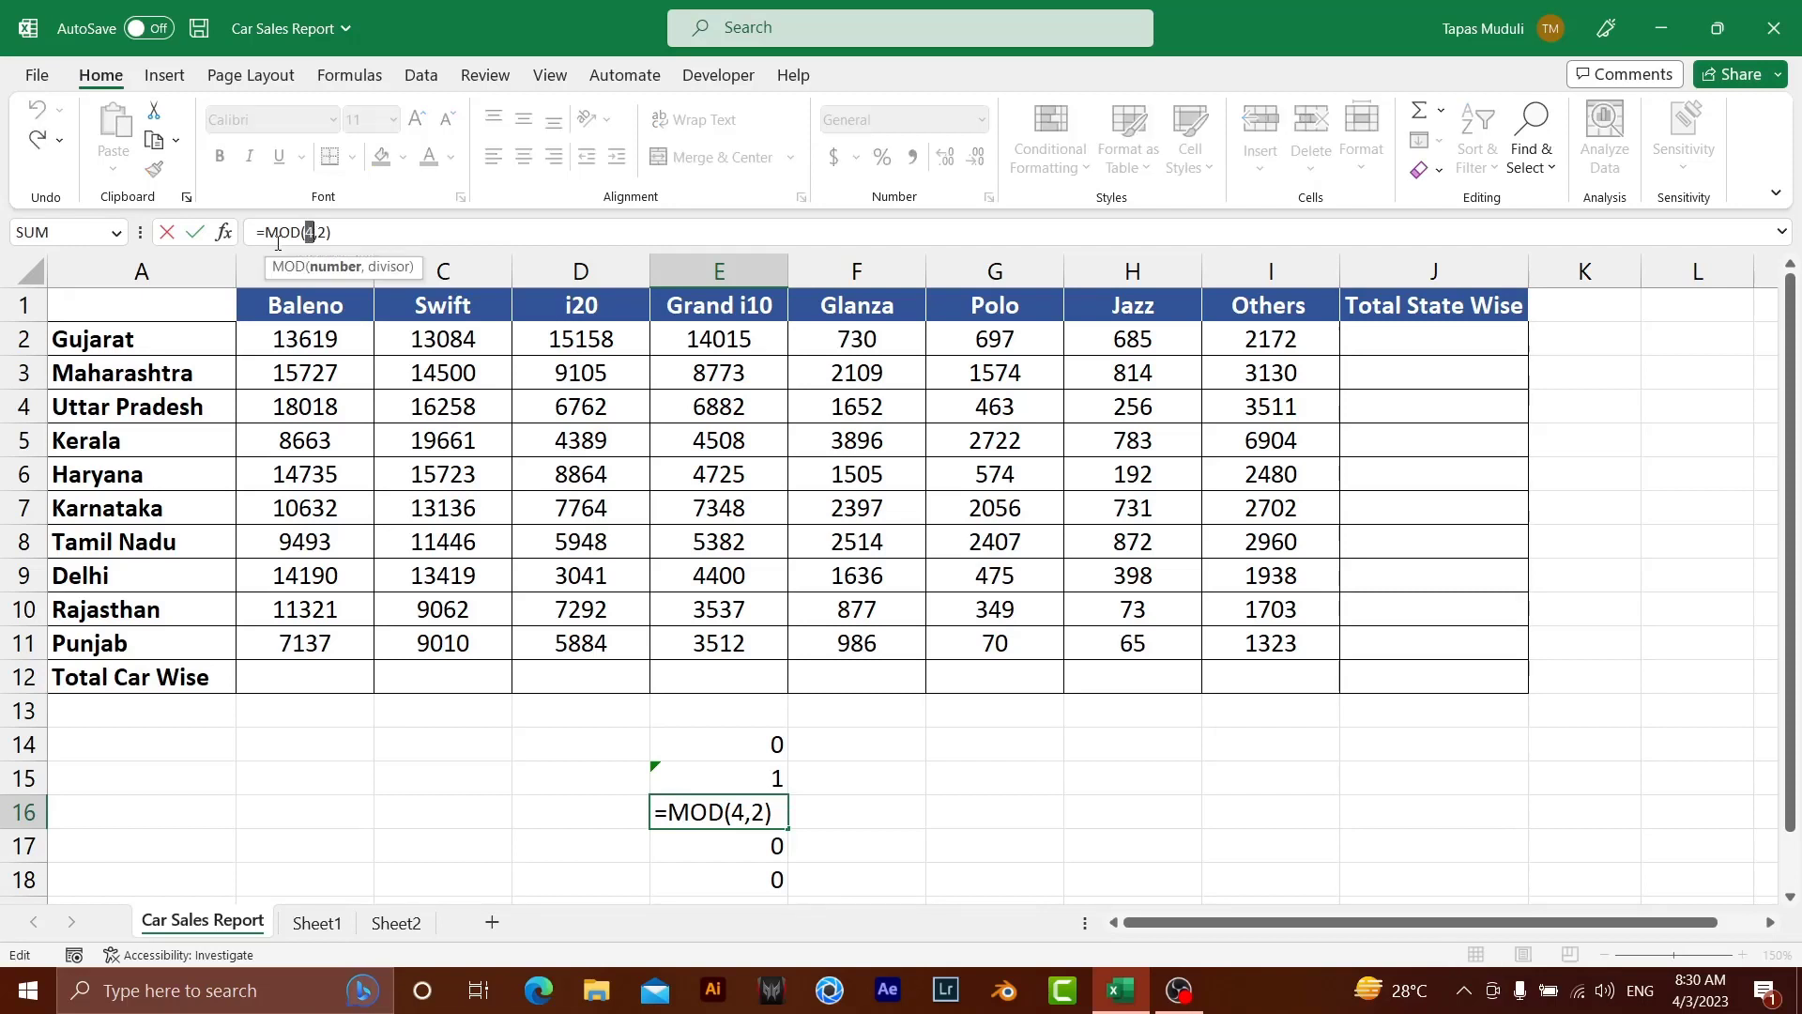
type("6")
key("Return")
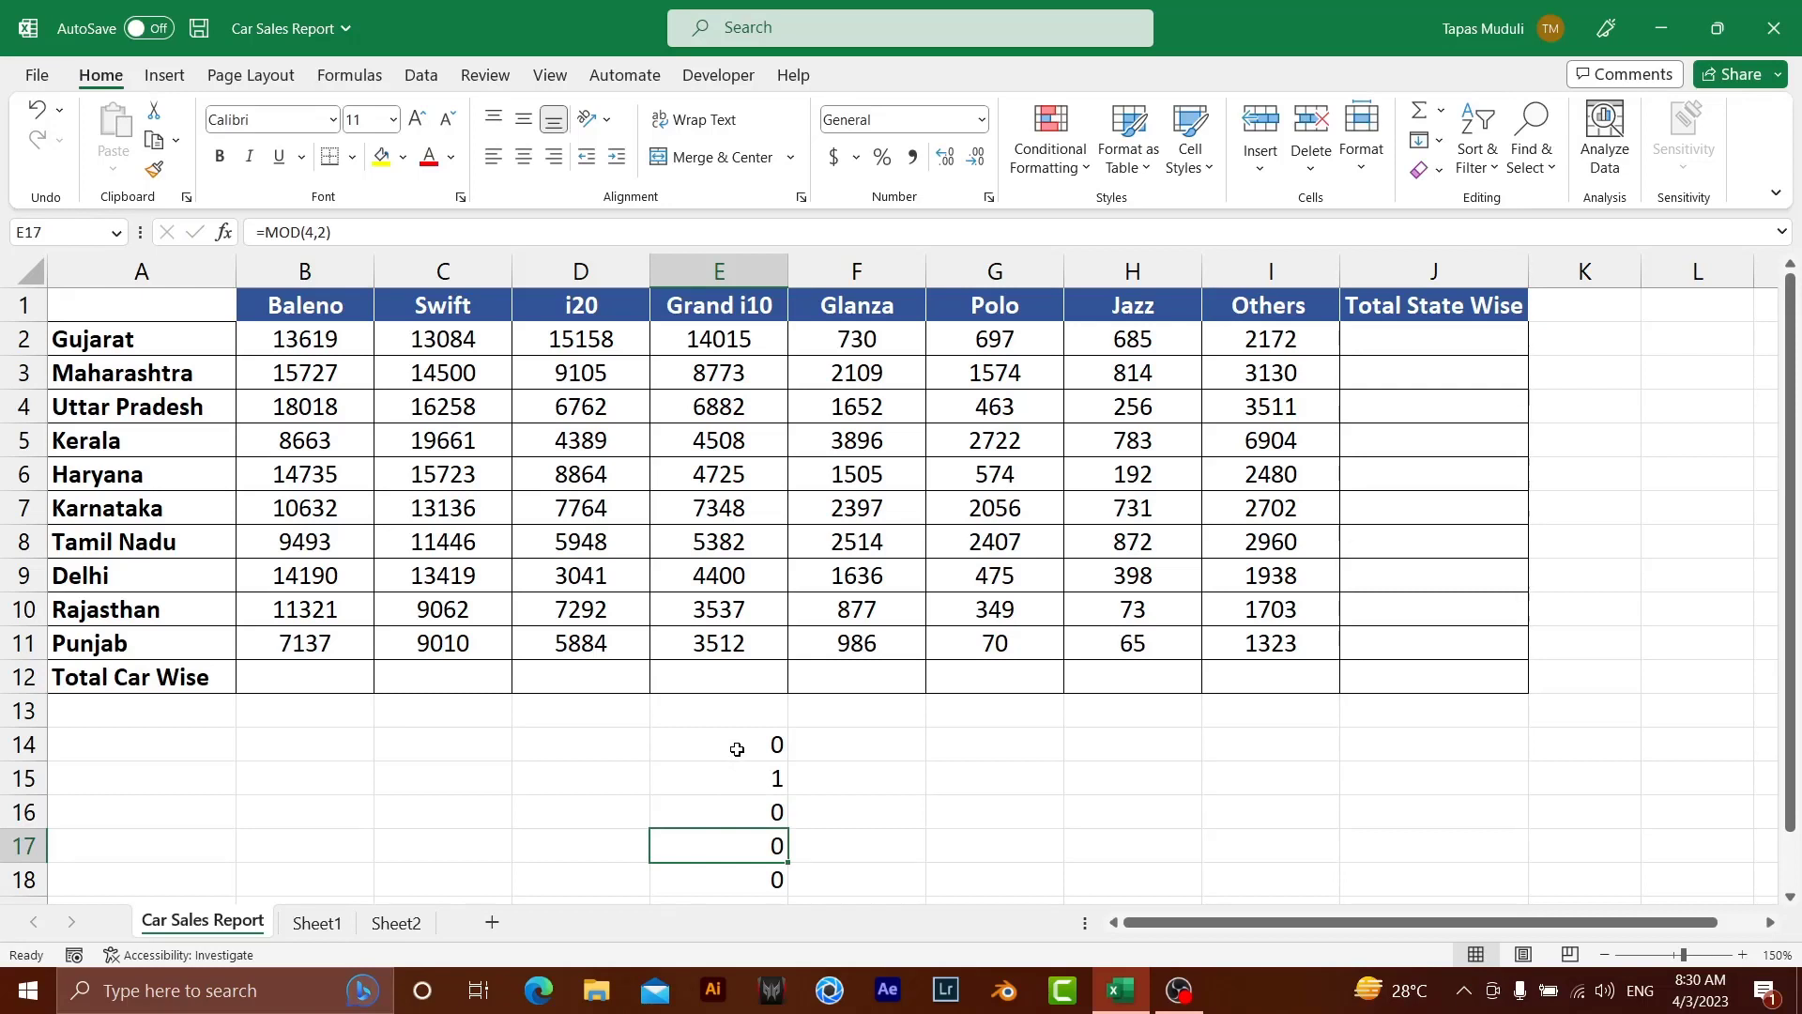
- Enter =ROW() in F14 so it shows 14, then select the table from A1 to J12
left_click(878, 749)
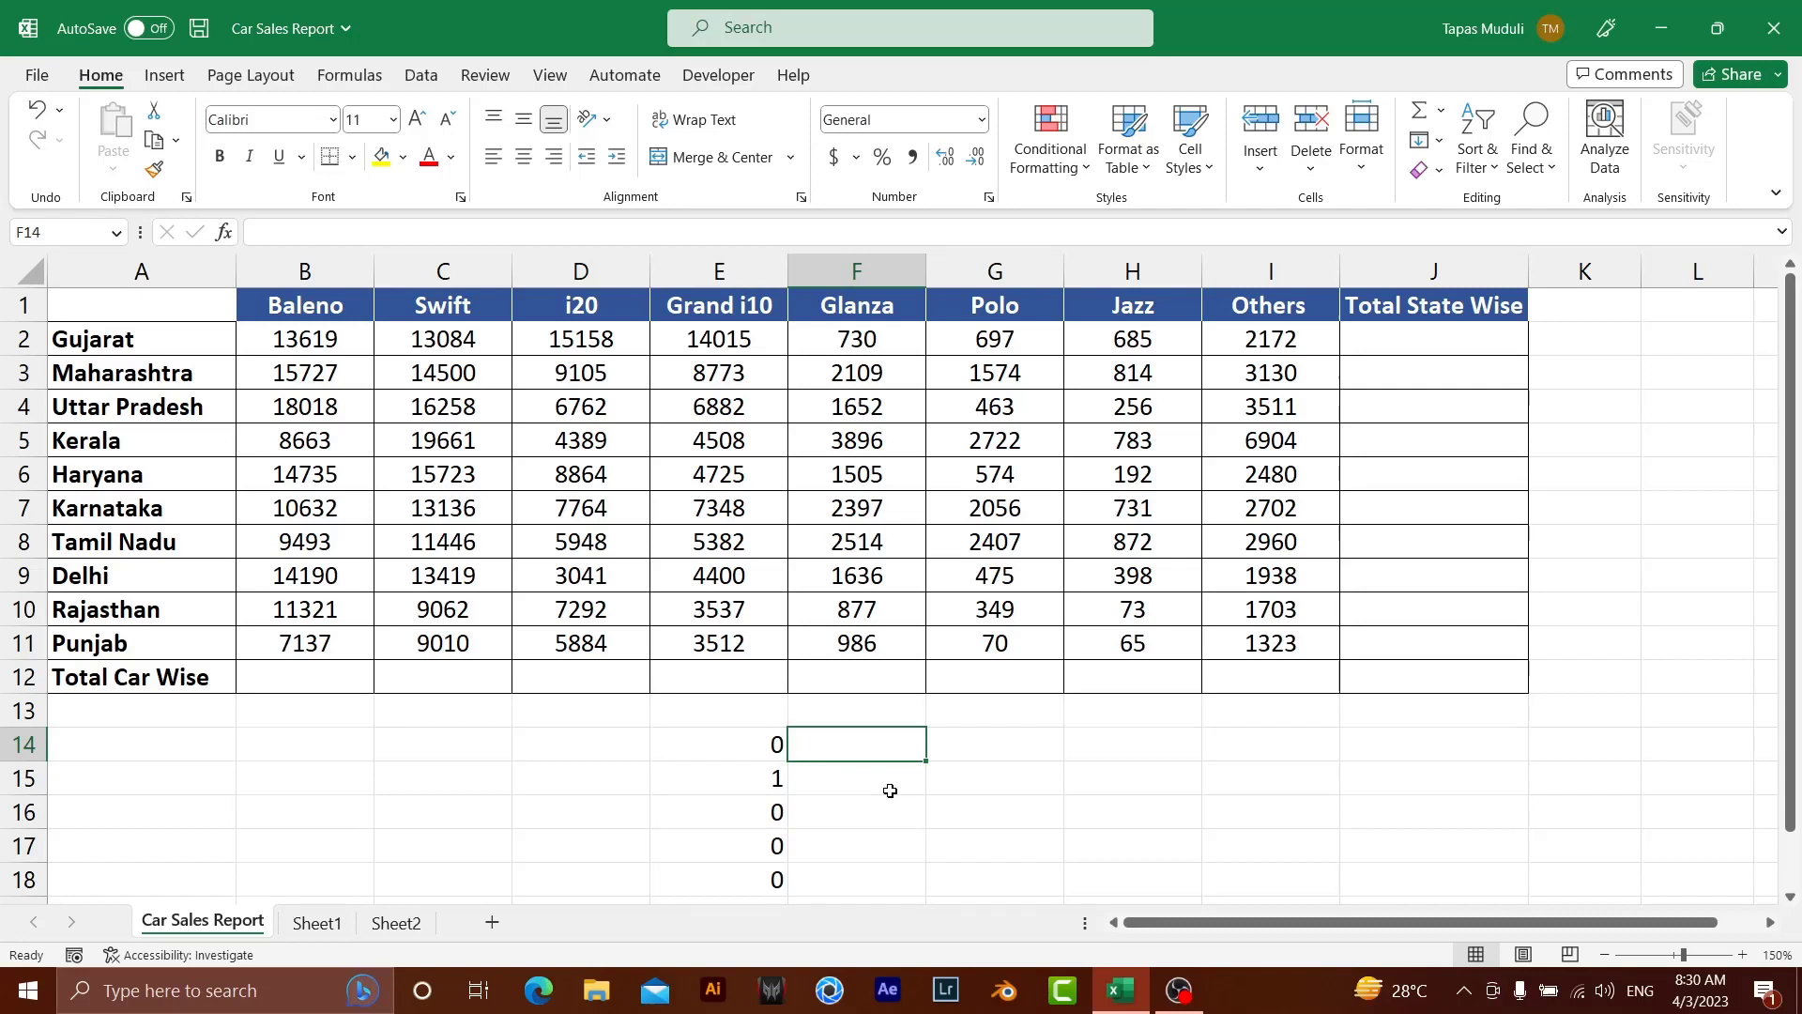
type("=")
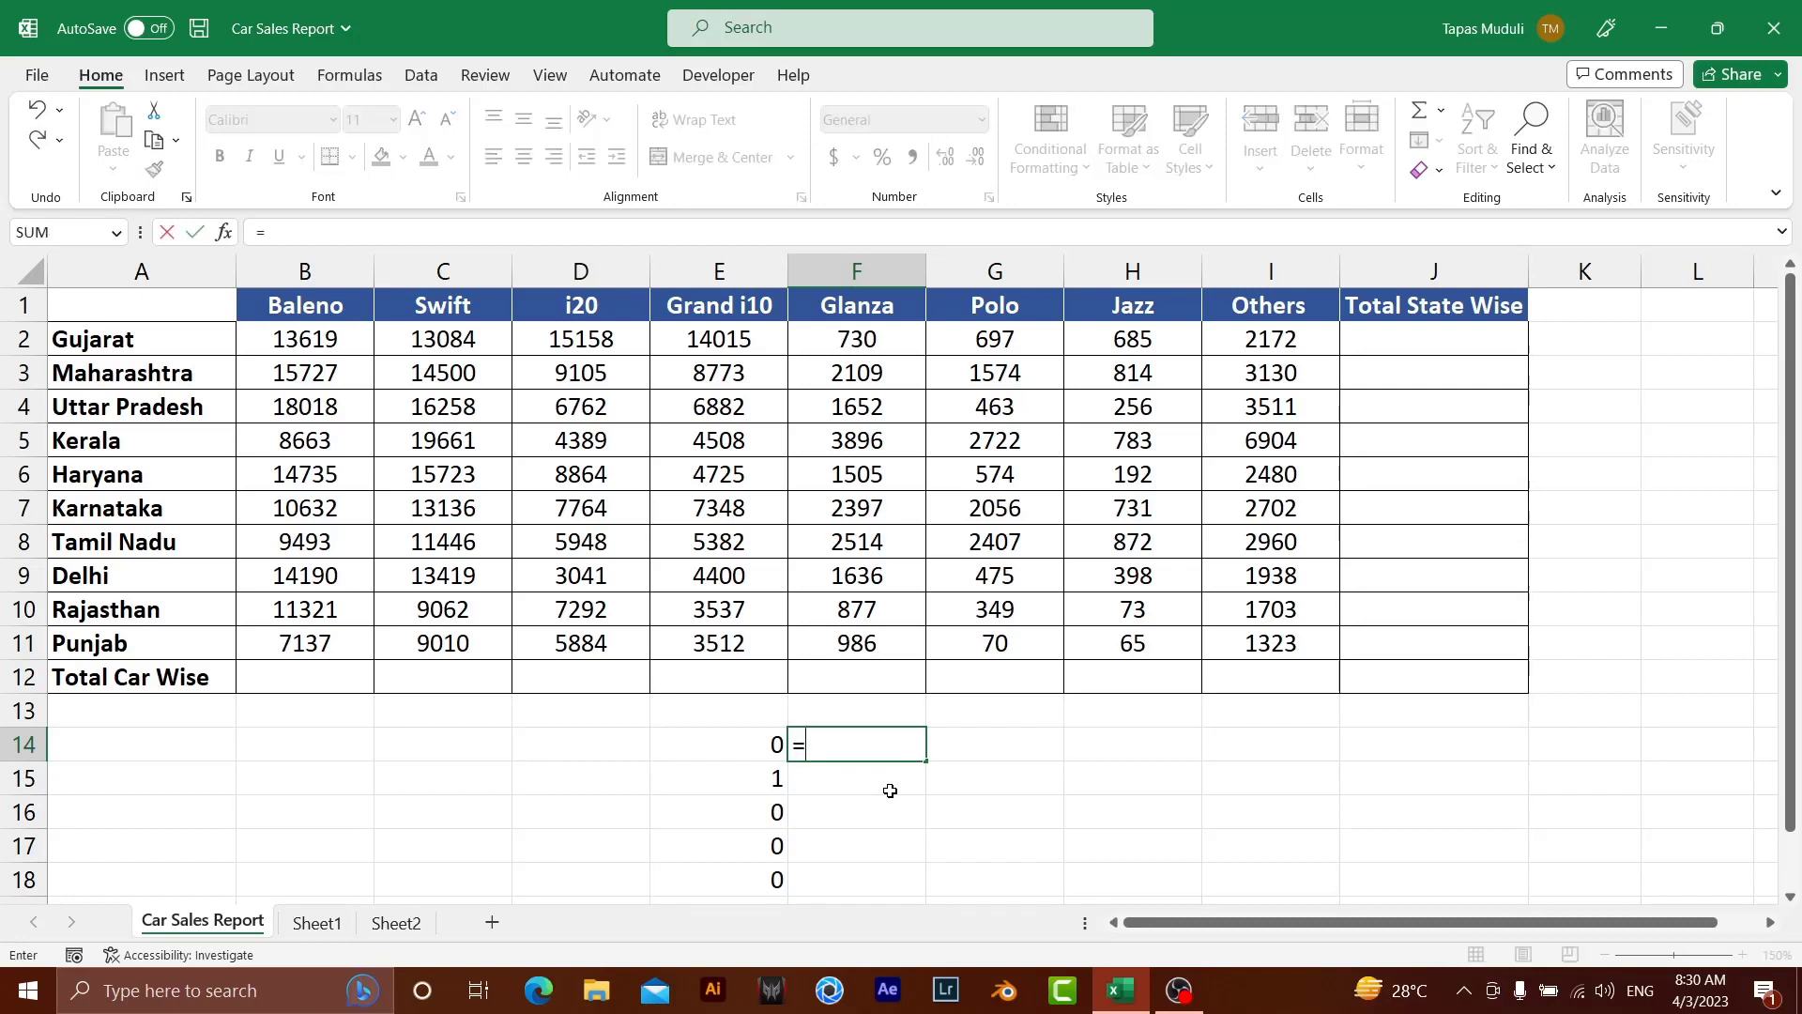
type("row(")
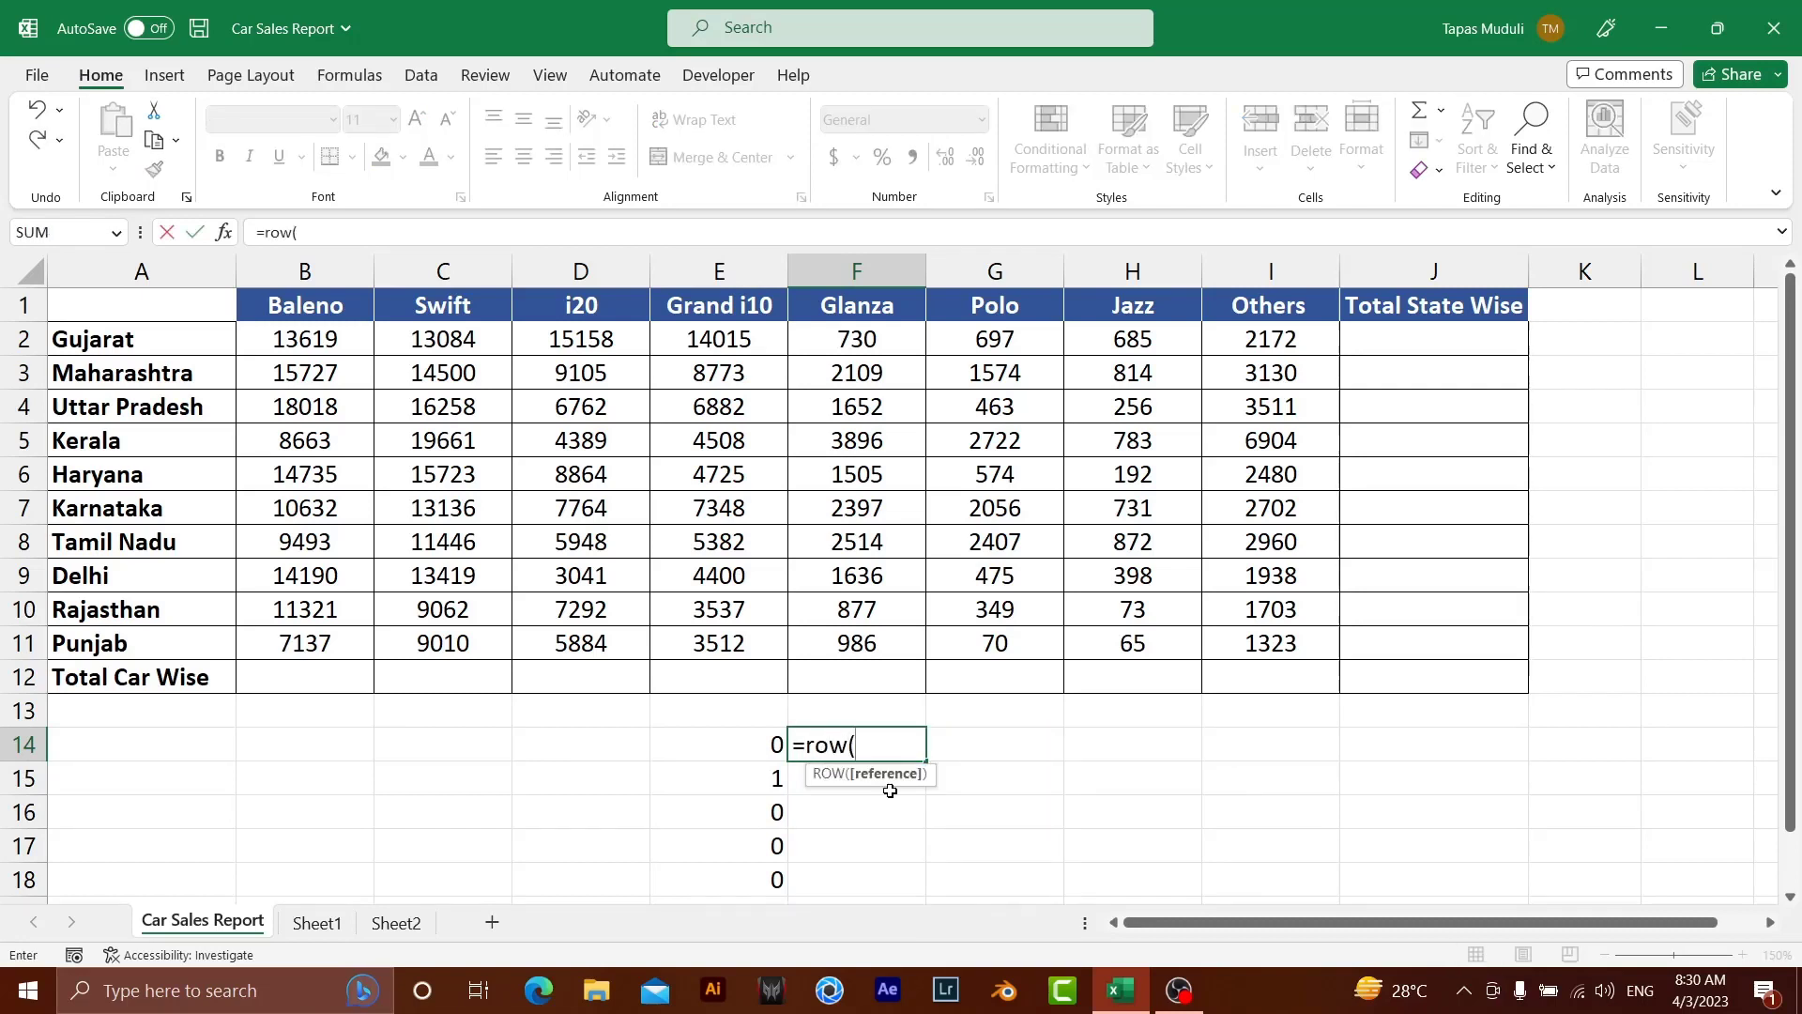
type("0")
key("BackSpace")
type(")")
key("Return")
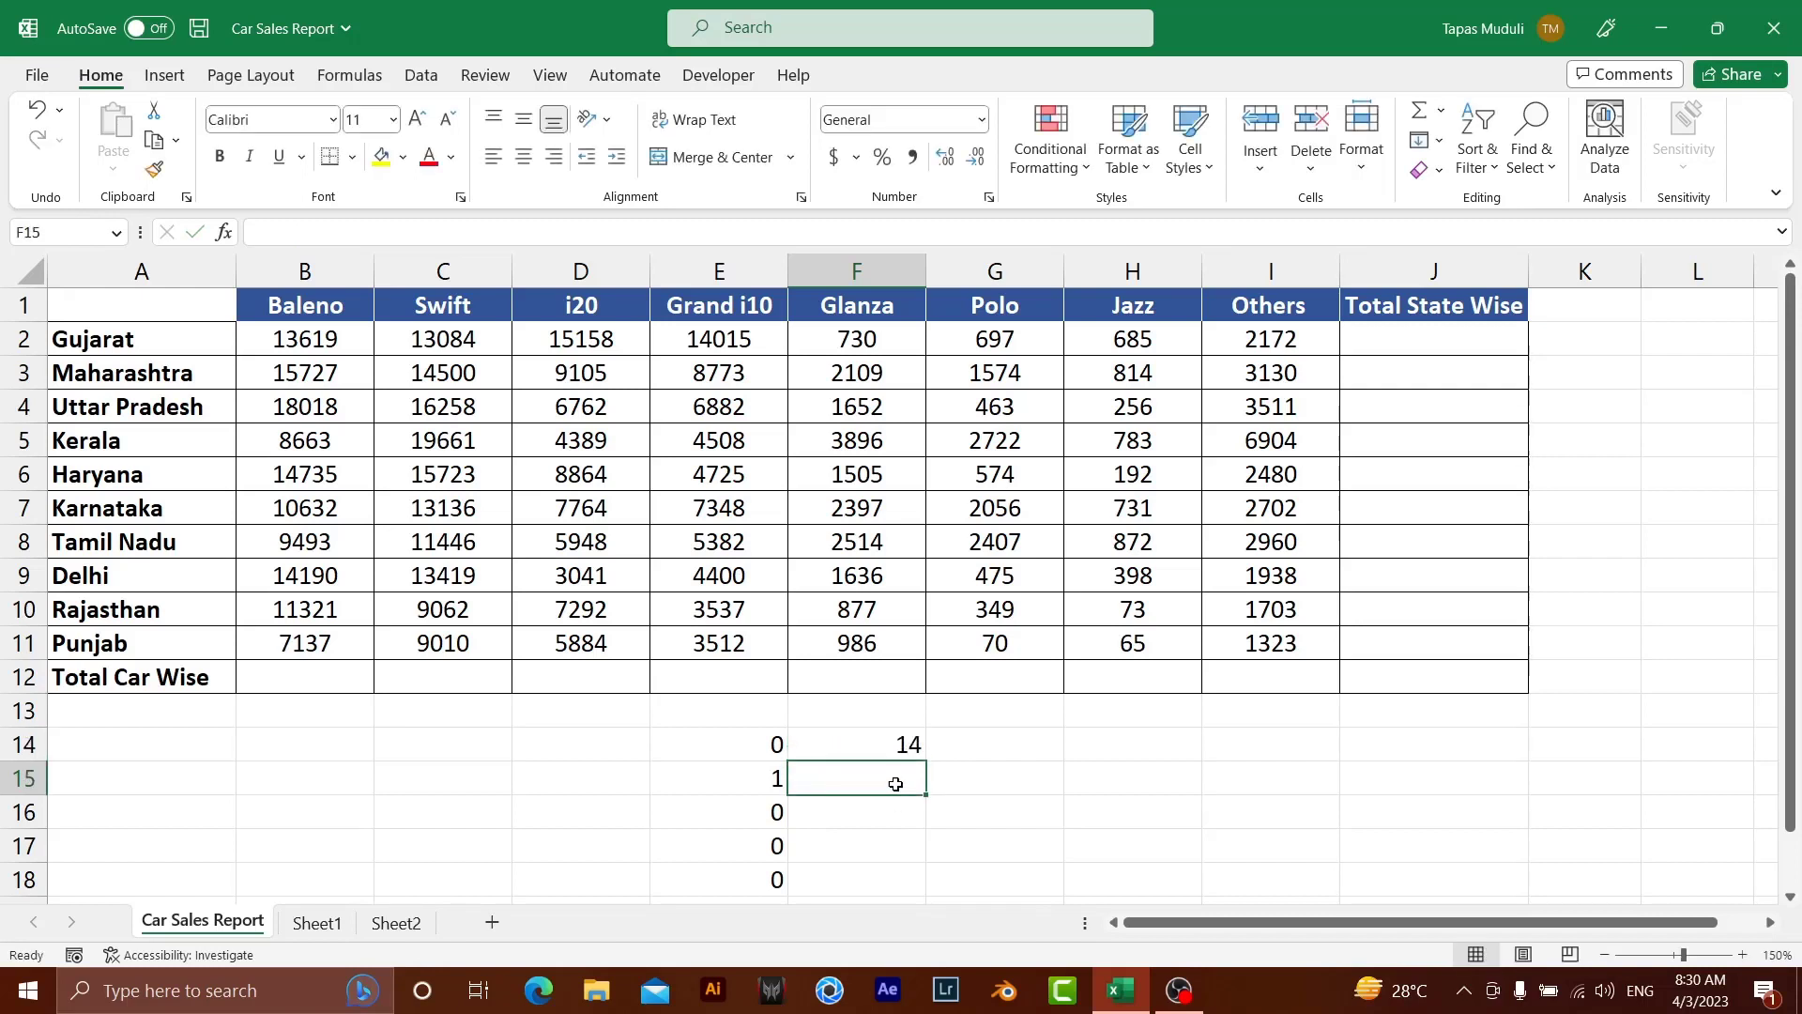
left_click(892, 743)
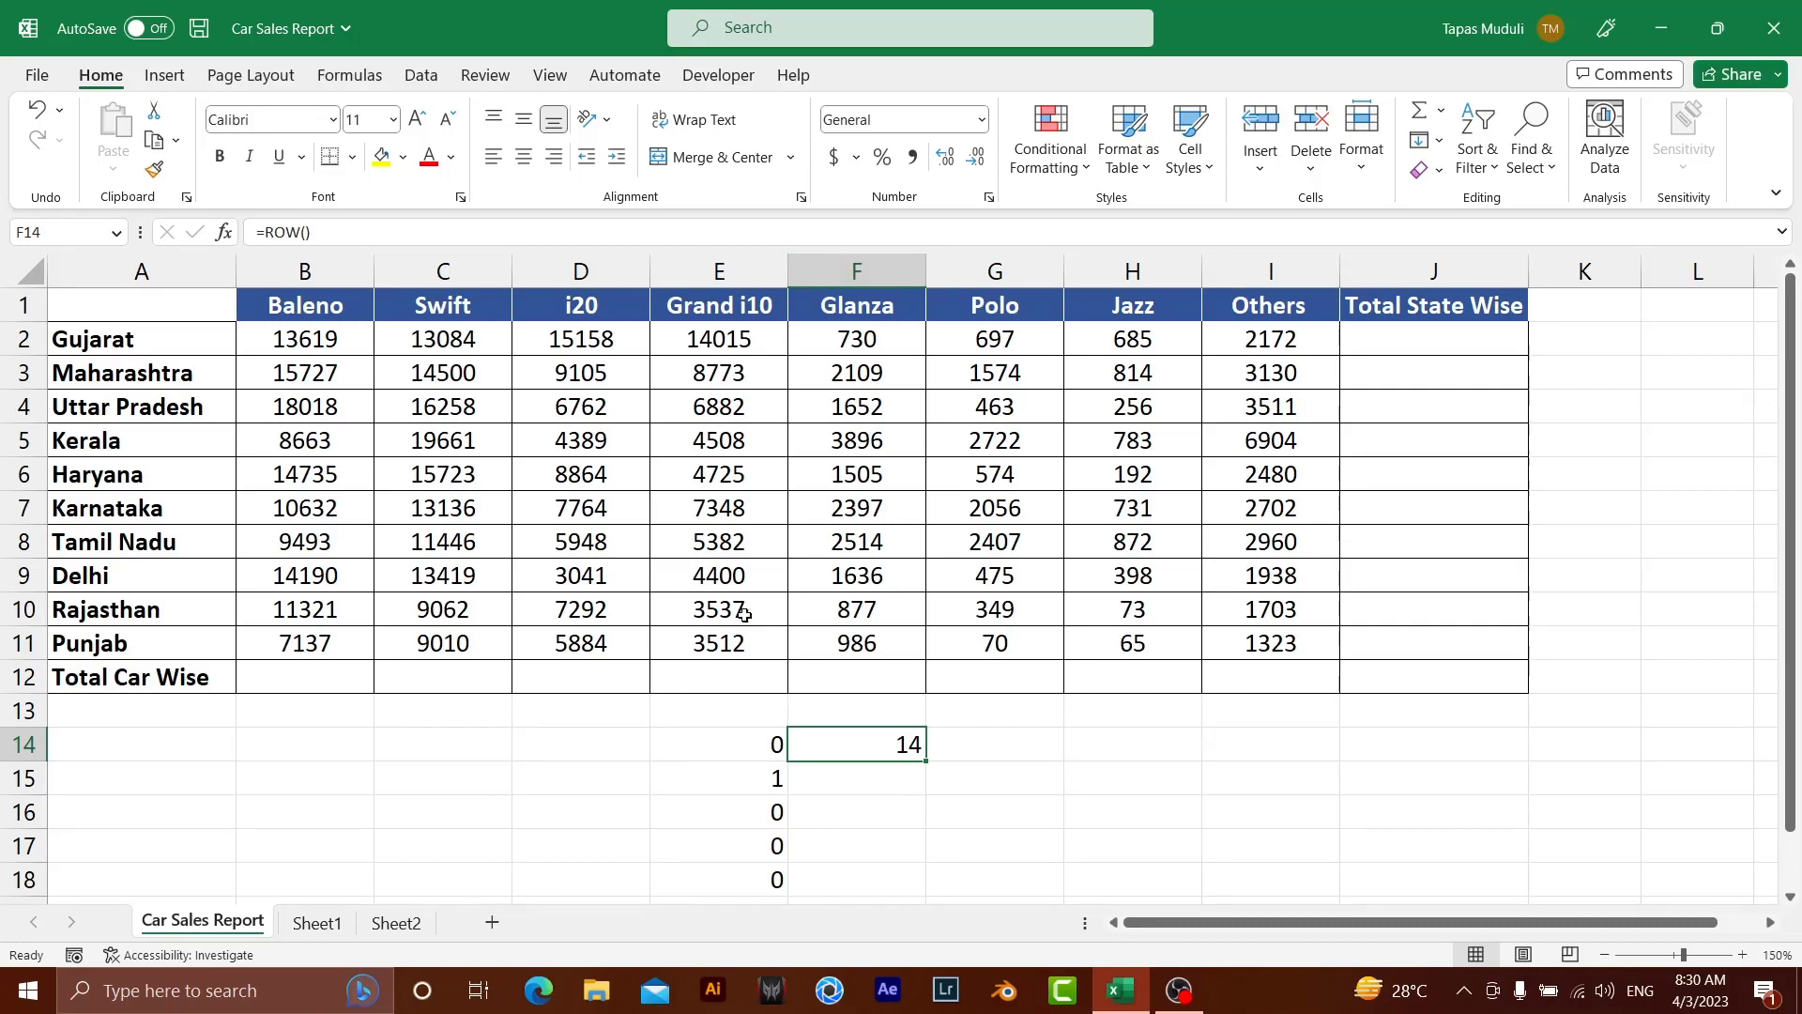
mouse_move(127, 305)
left_mouse_down()
mouse_move(1026, 646)
mouse_move(1484, 672)
left_mouse_up()
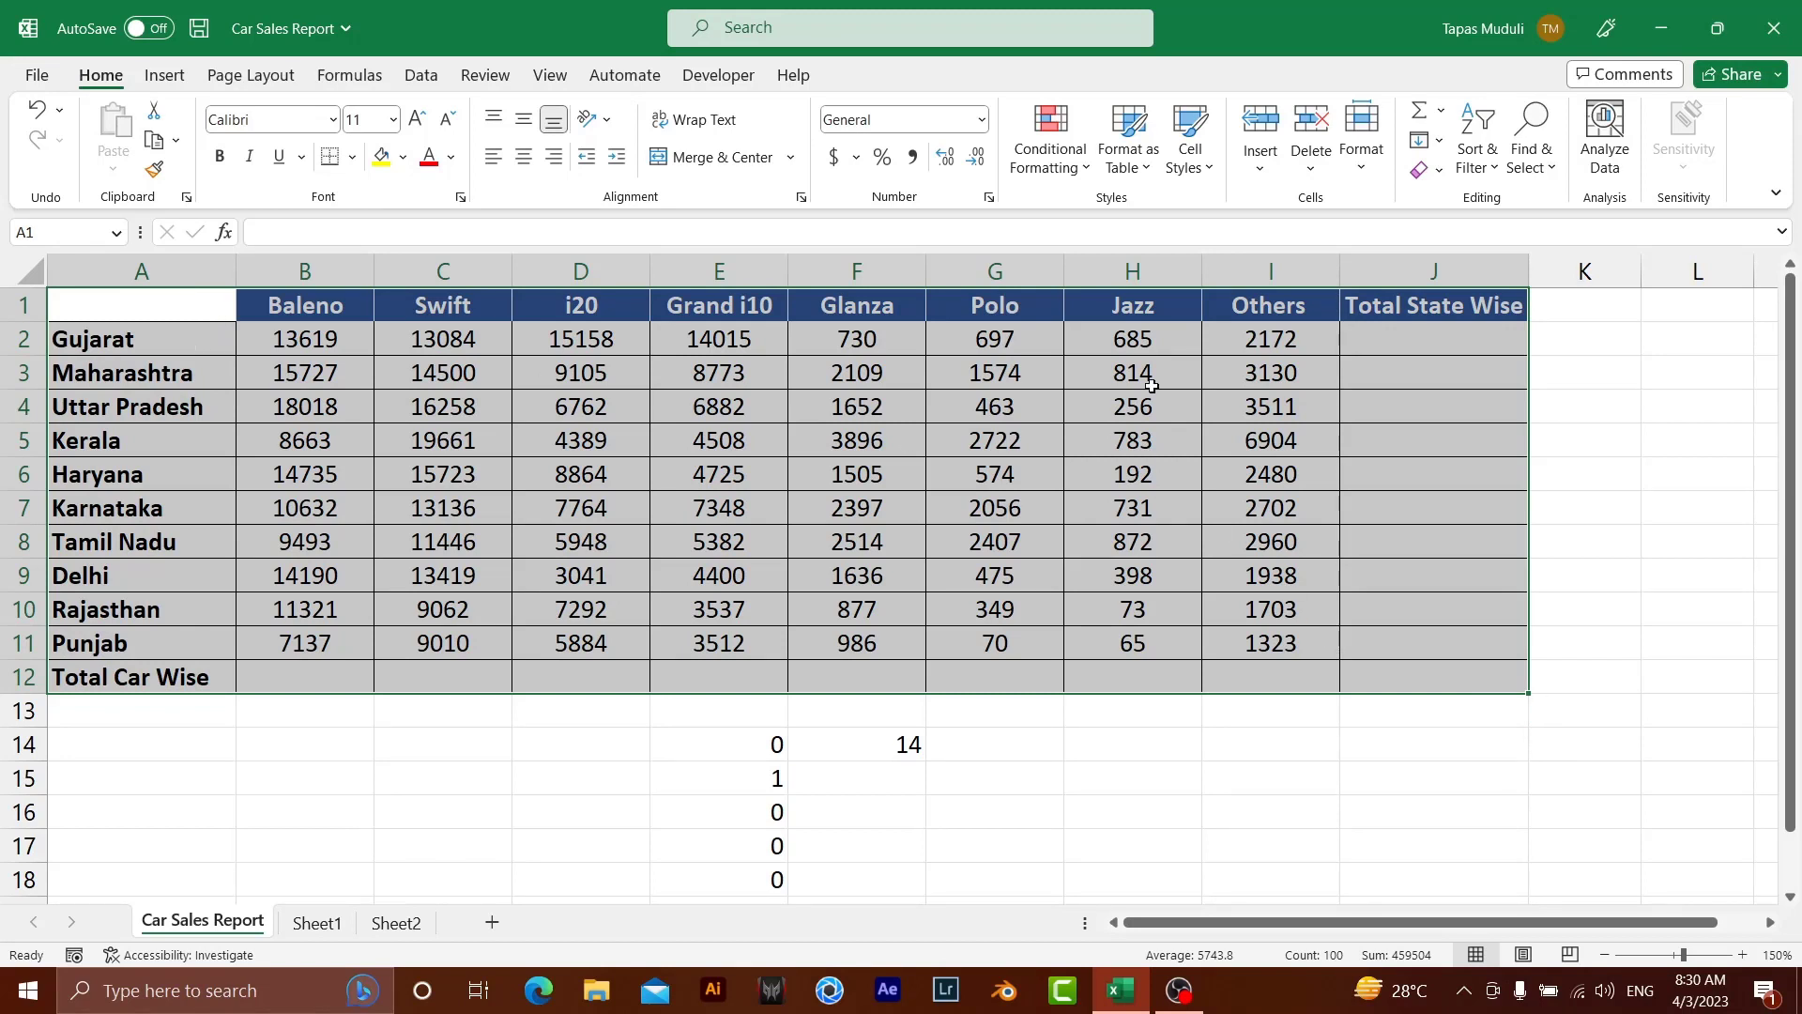
- Add a formula-based conditional rule =MOD(ROW(),2)=0 with a yellow fill to the selected table
left_click(1076, 182)
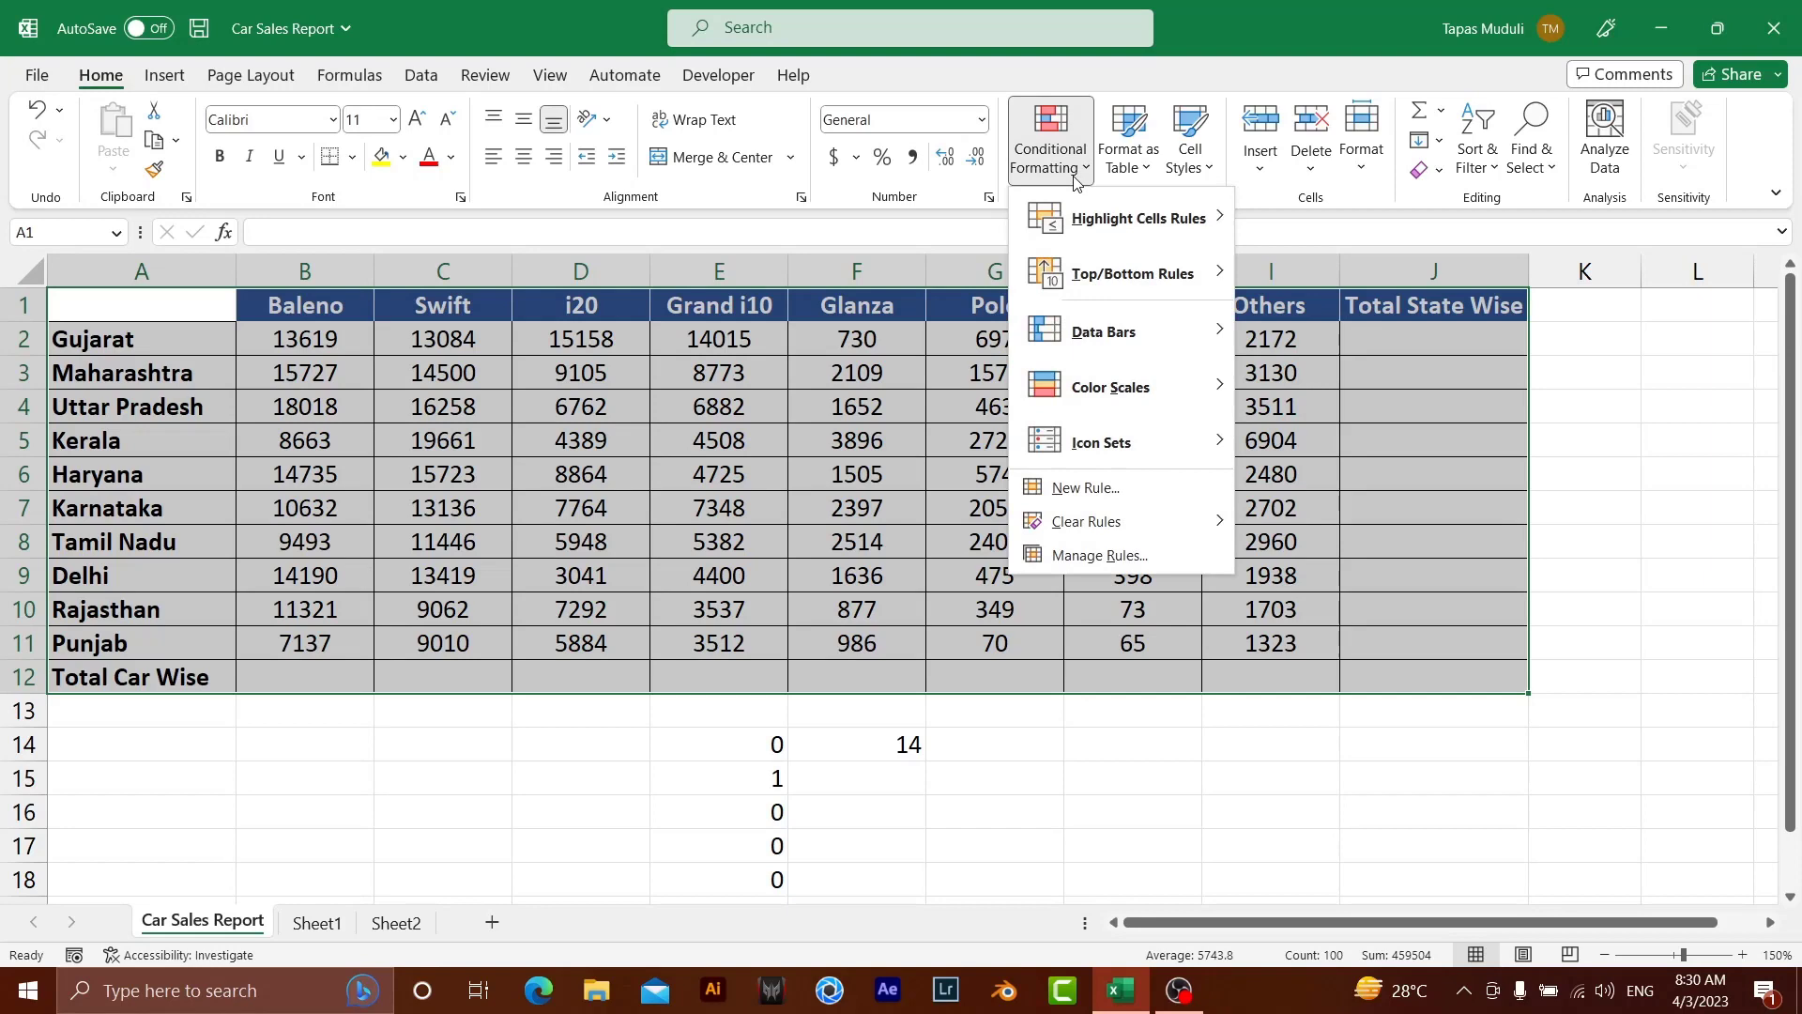
left_click(1141, 490)
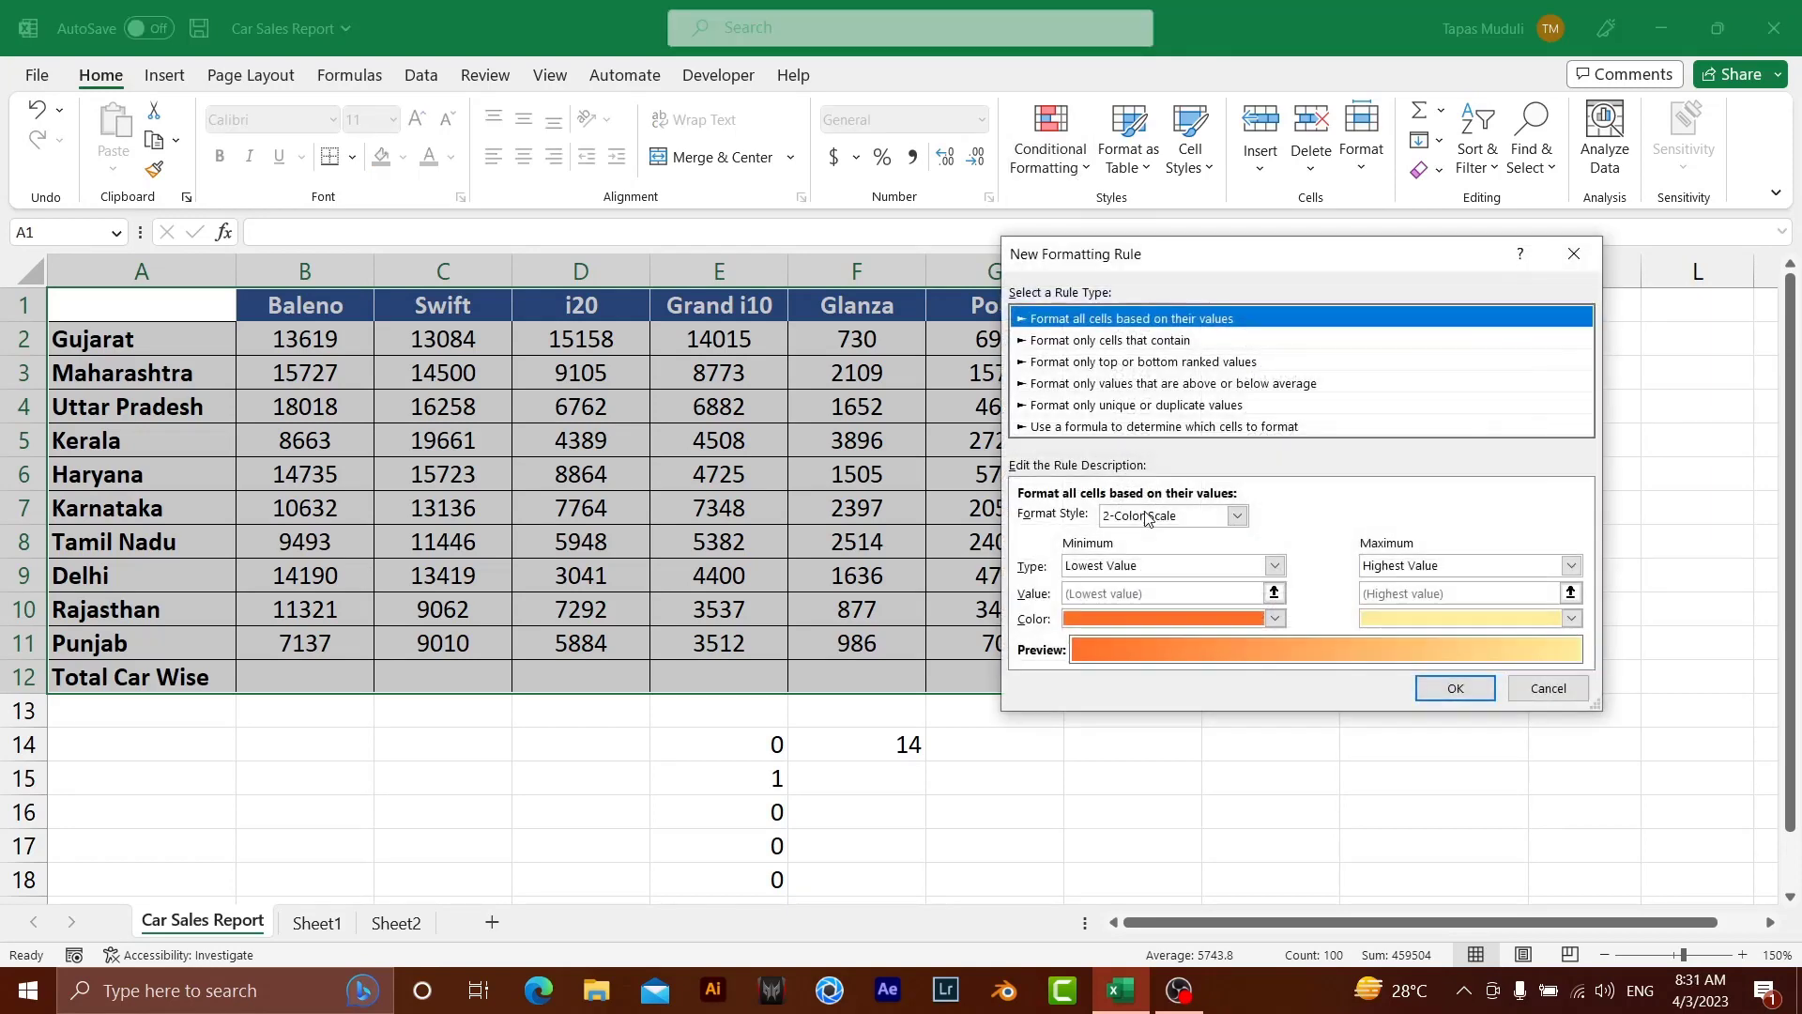
left_click(1155, 429)
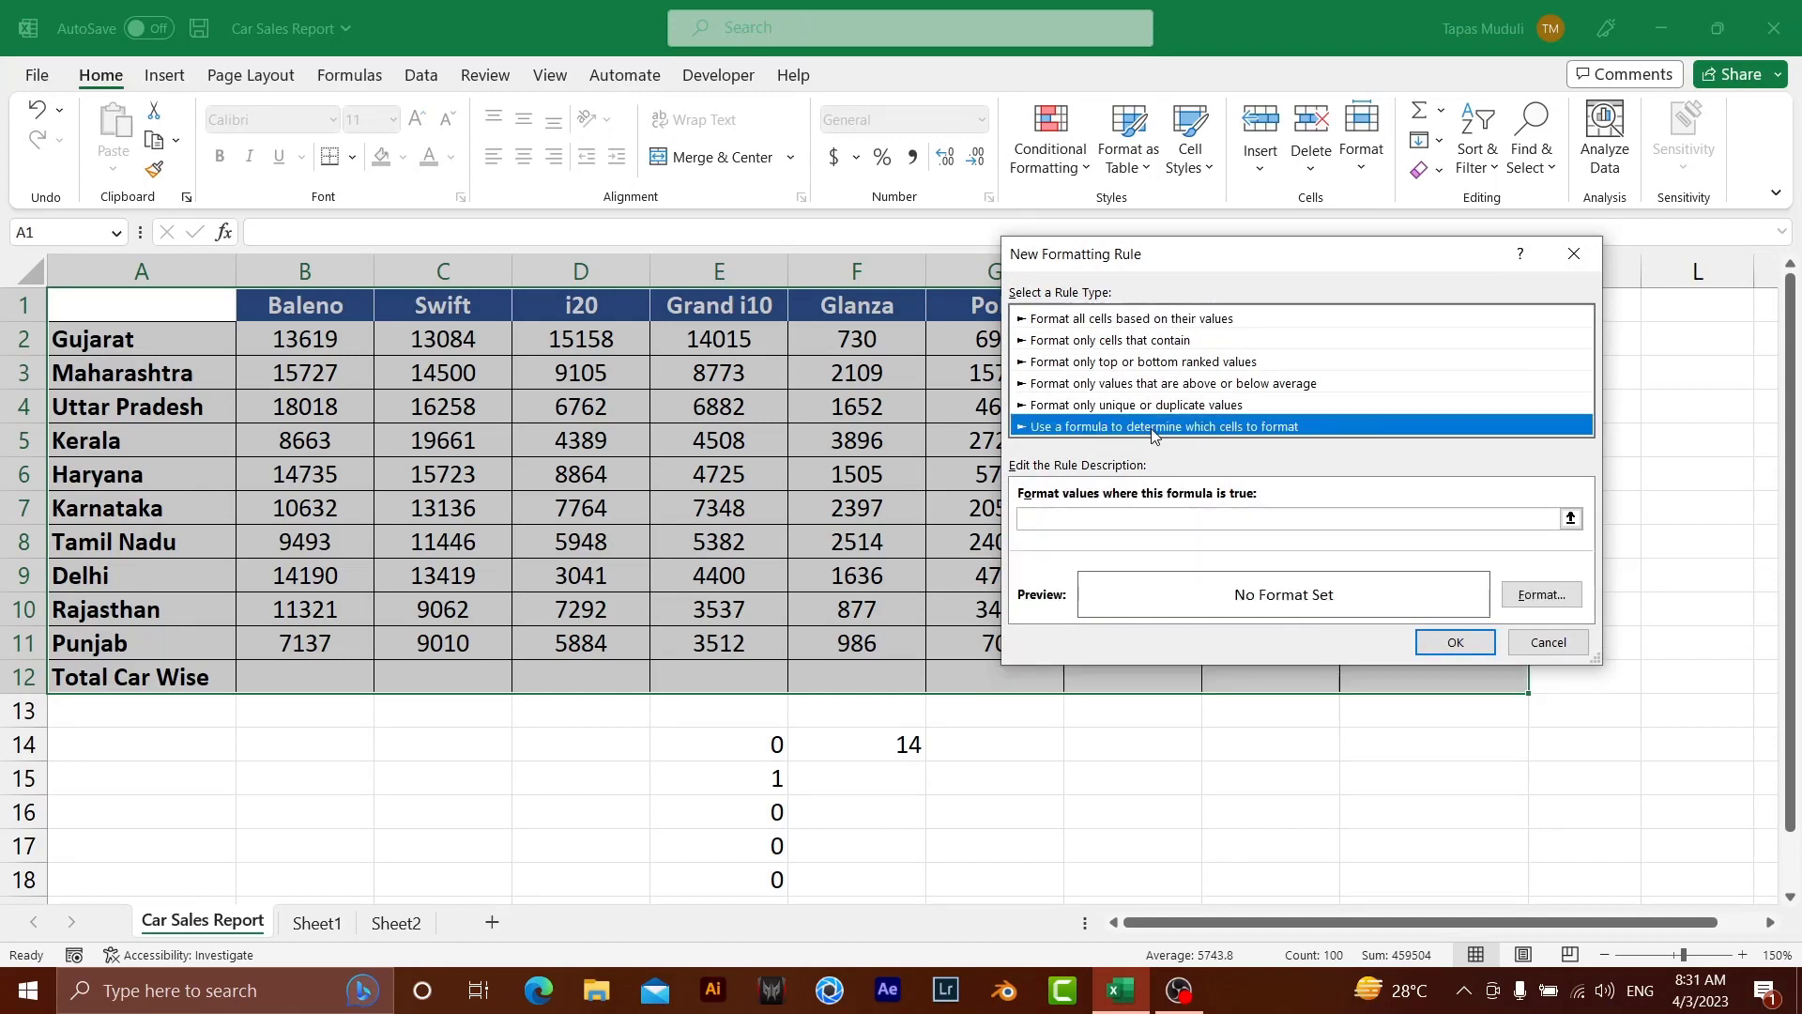
left_click(1153, 518)
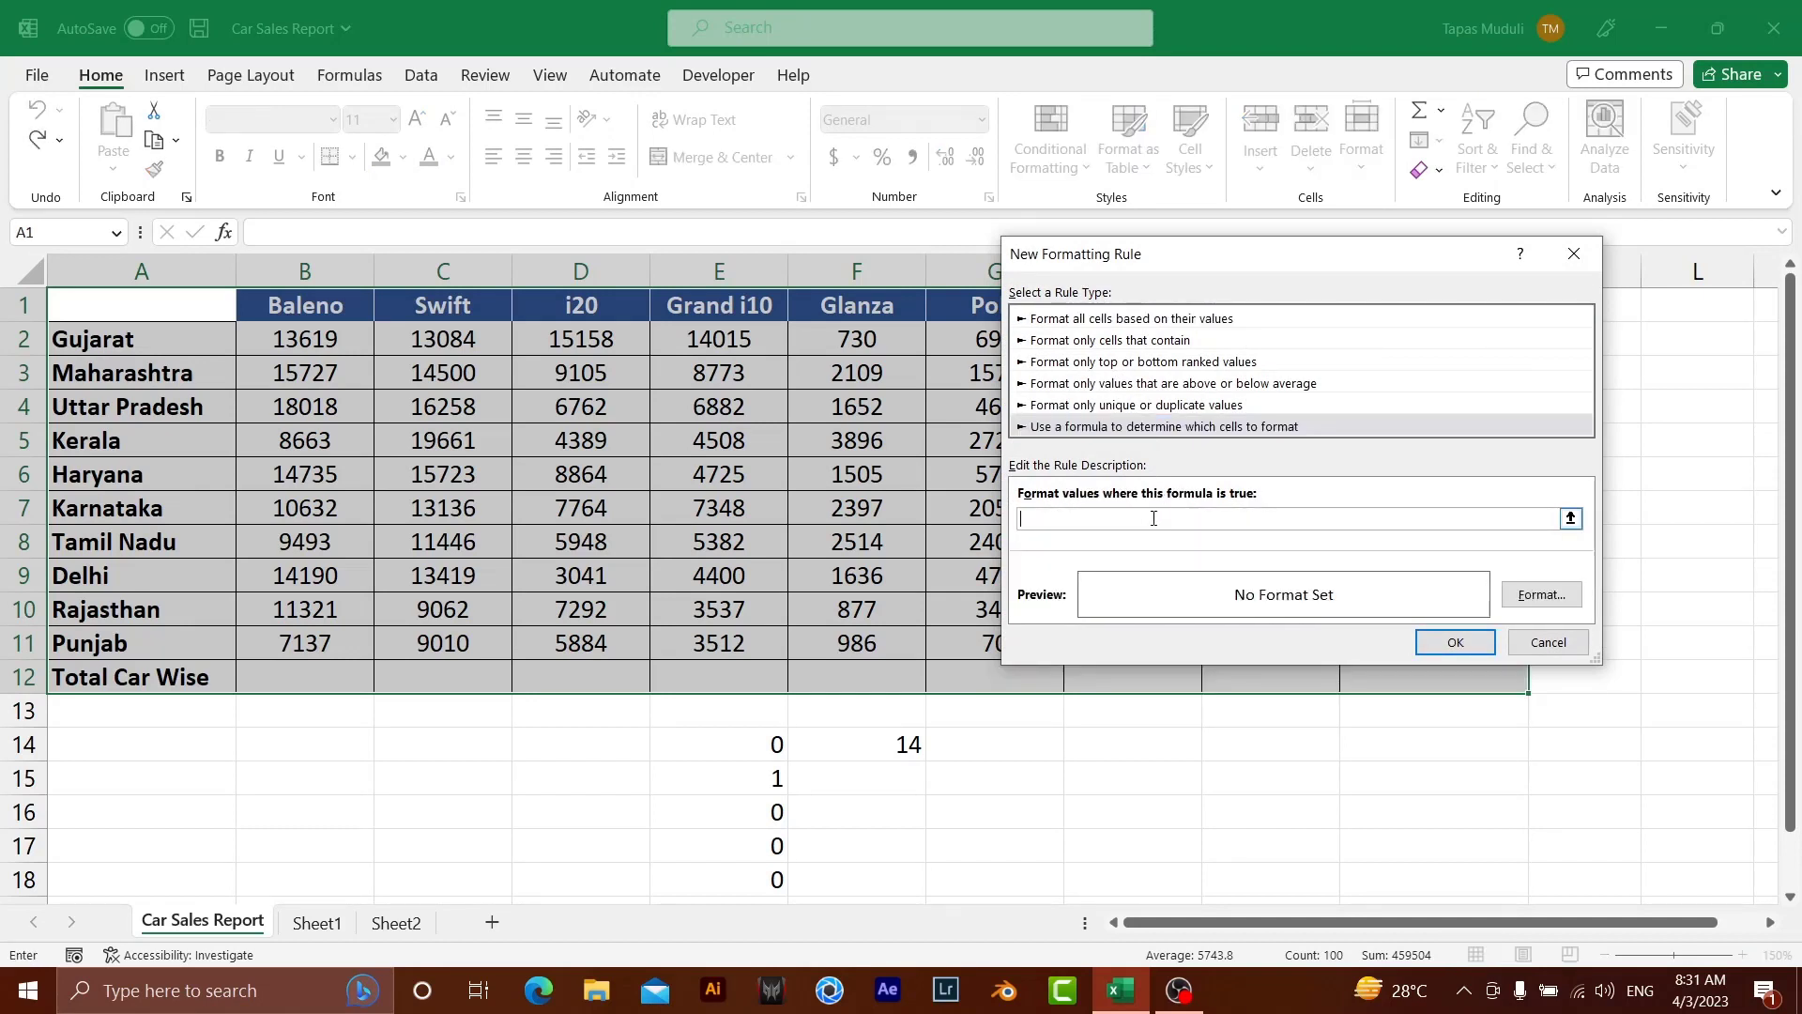
type("=")
type("M")
type("OD(")
type("RO")
type("W")
type("(")
type("2)")
type("=0")
left_click(1551, 604)
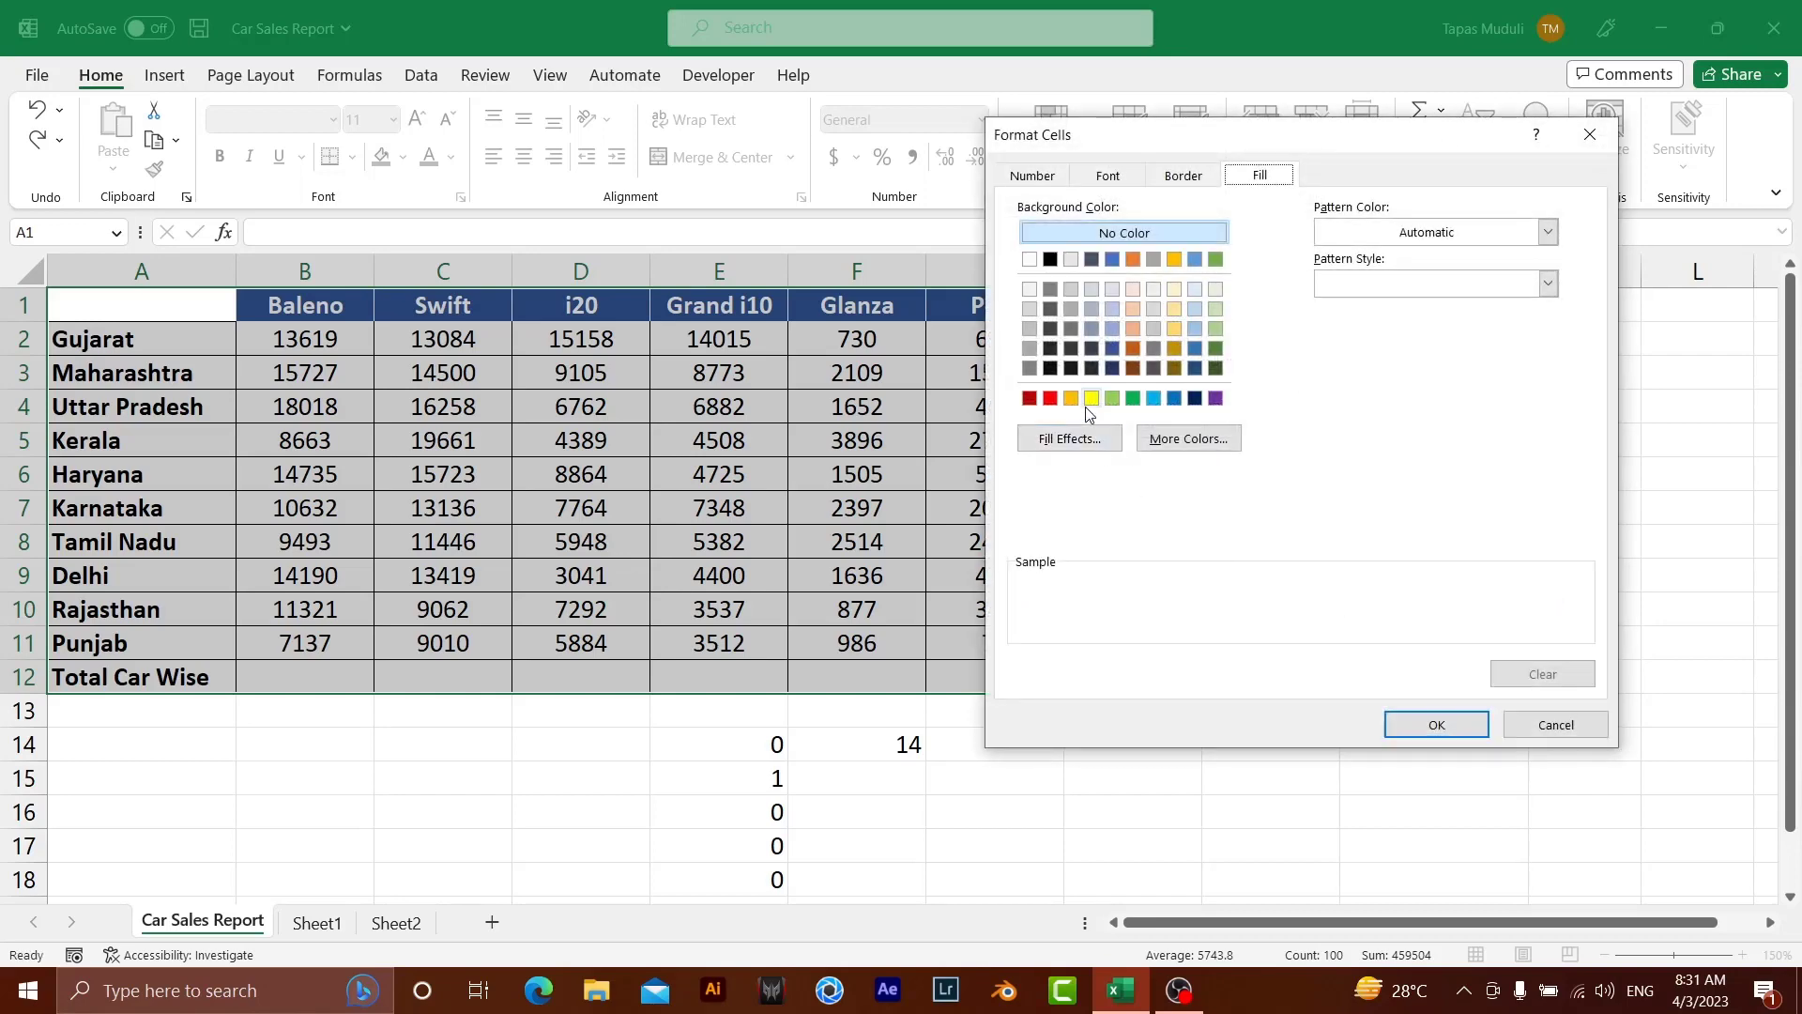
left_click(1092, 399)
left_click(1439, 725)
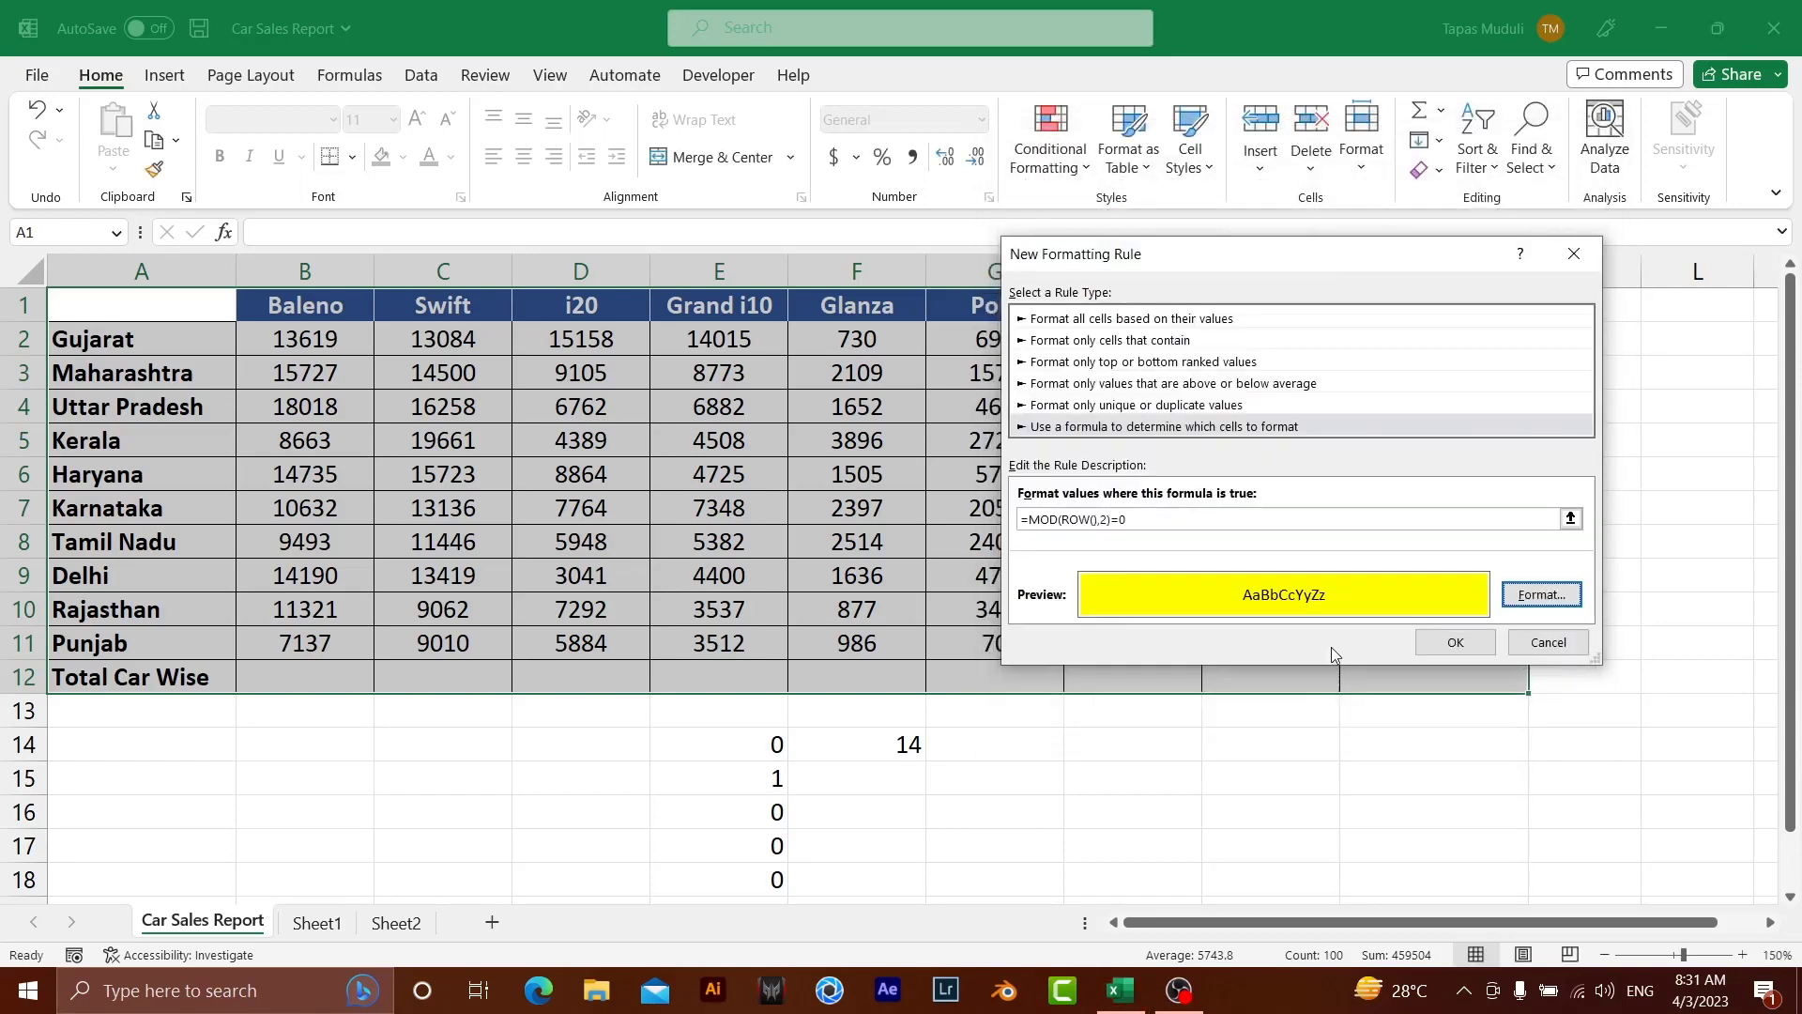
left_click(1455, 643)
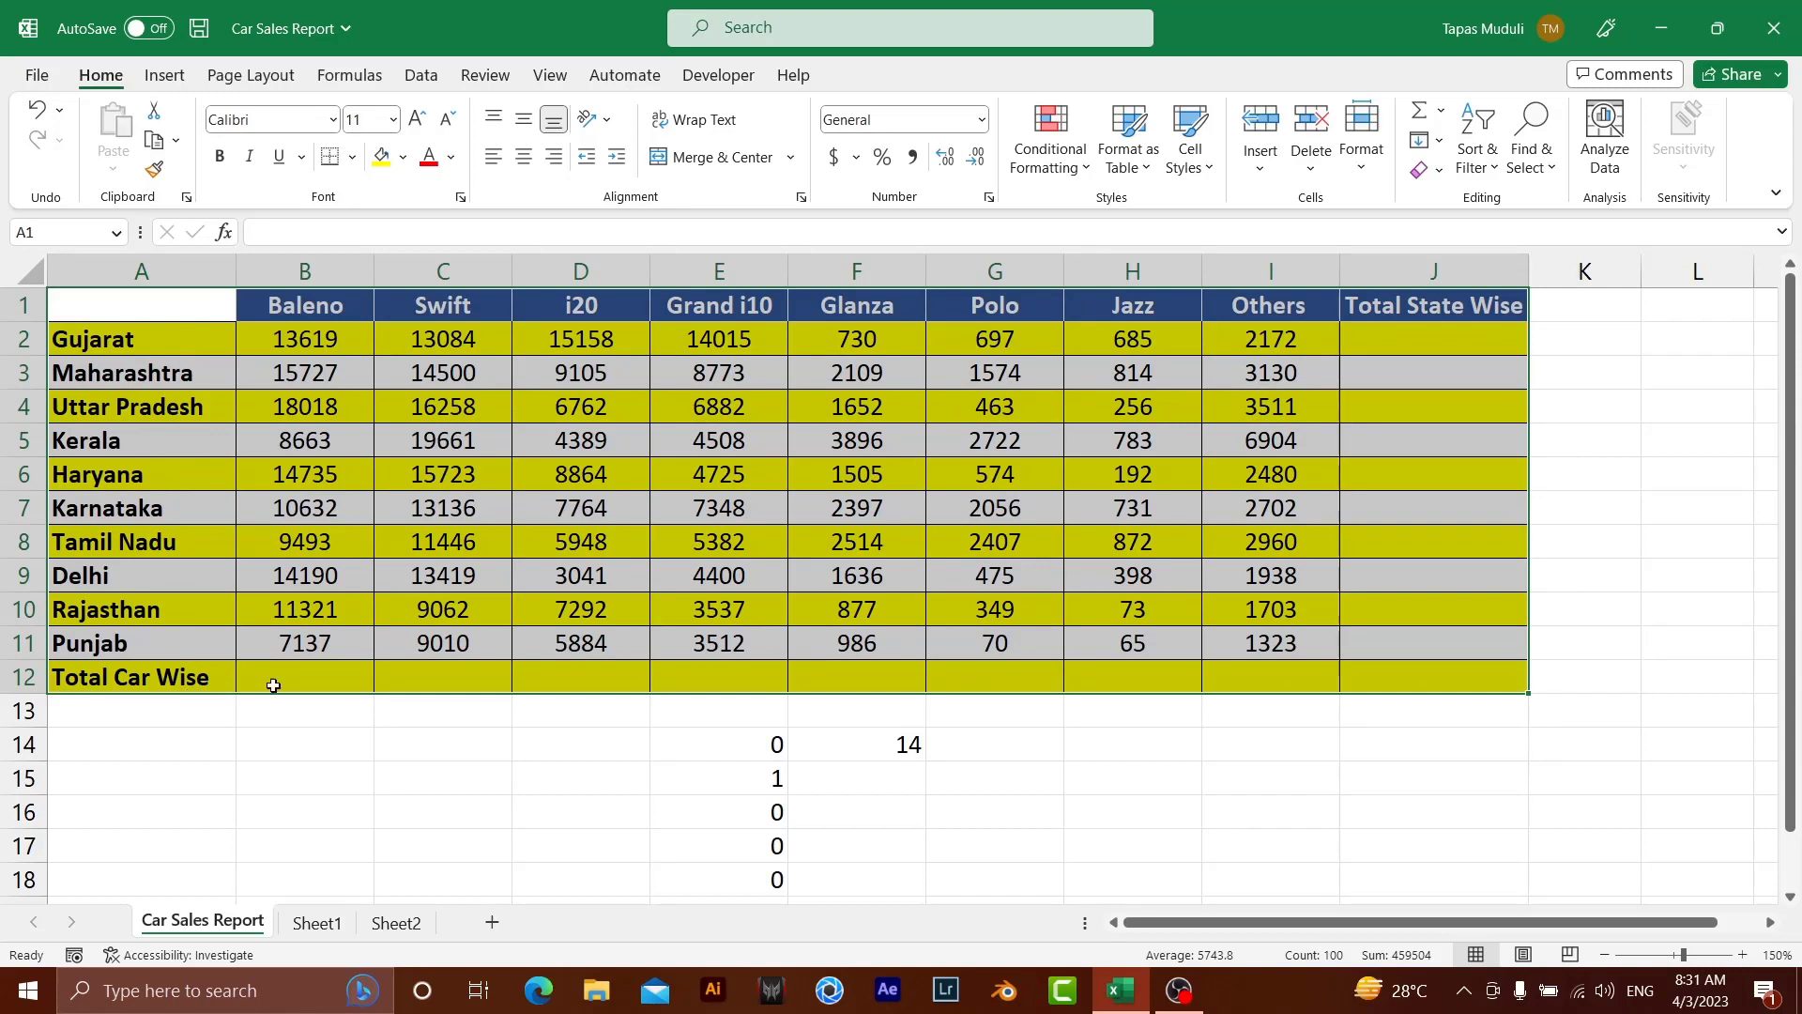
- In Manage Rules, change the rule's final 0 to 1, giving =MOD(ROW(),2)=1, and apply it
left_click(1092, 182)
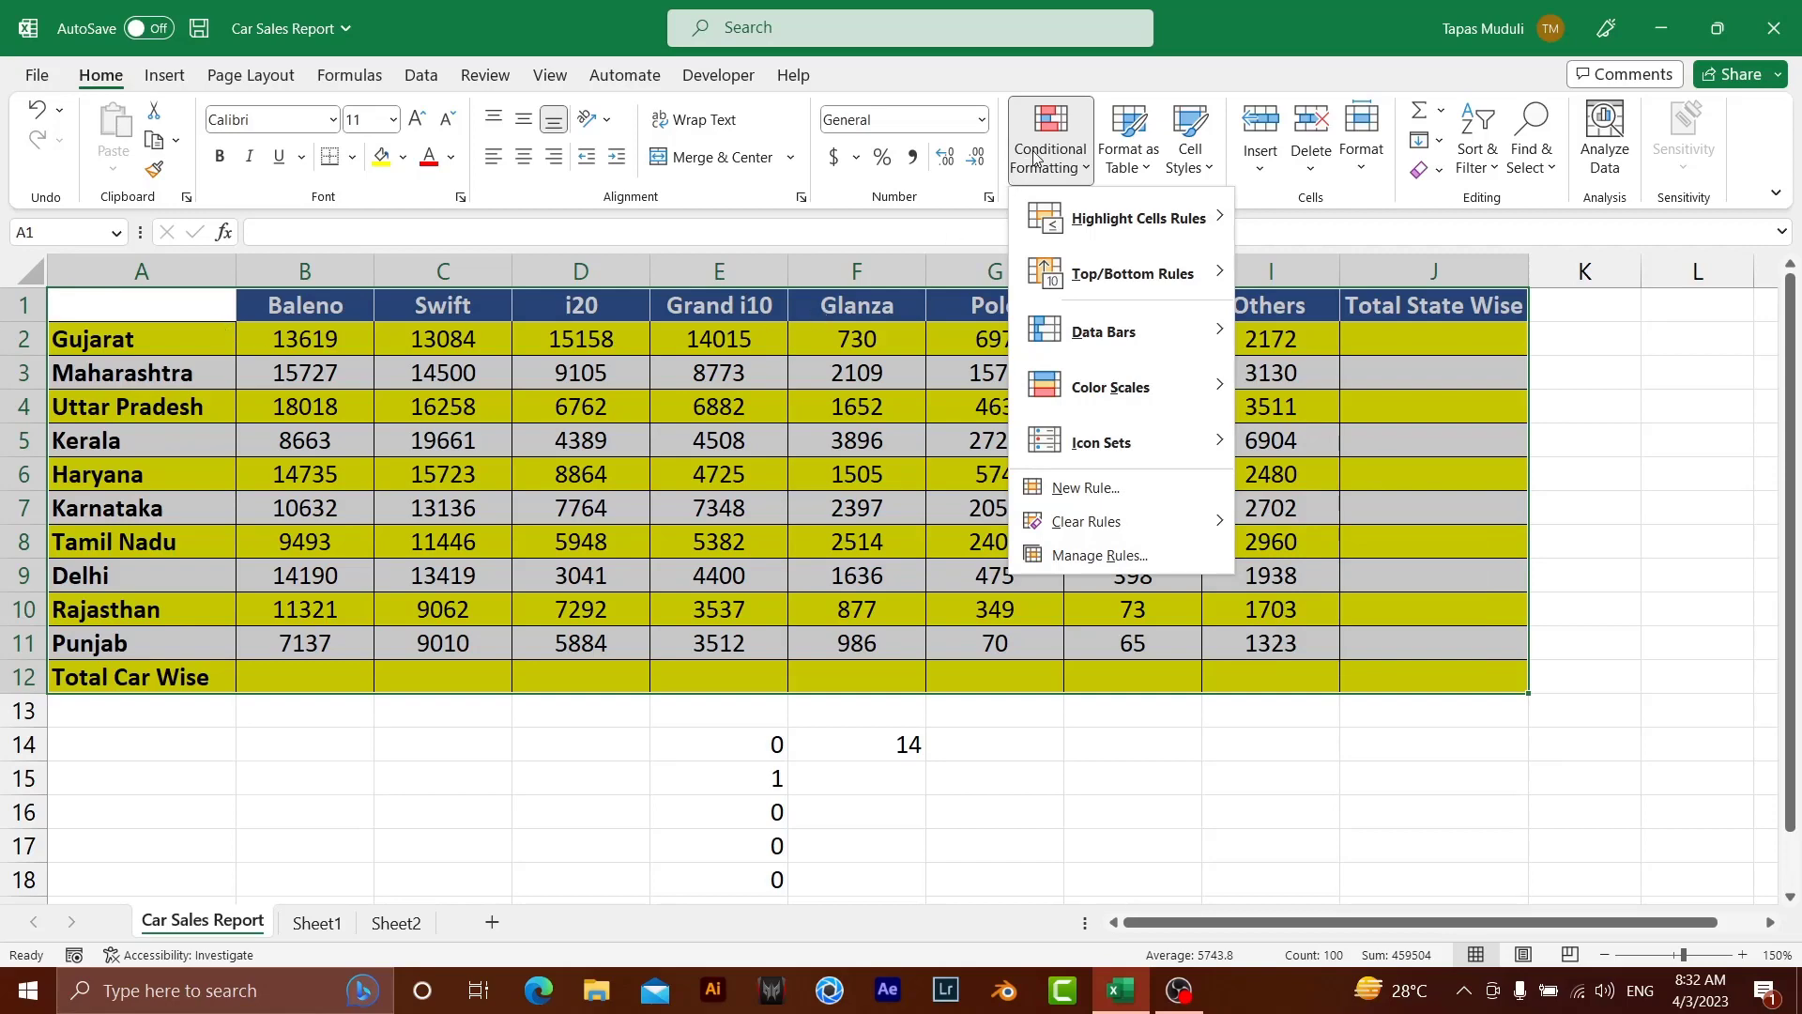
left_click(1156, 559)
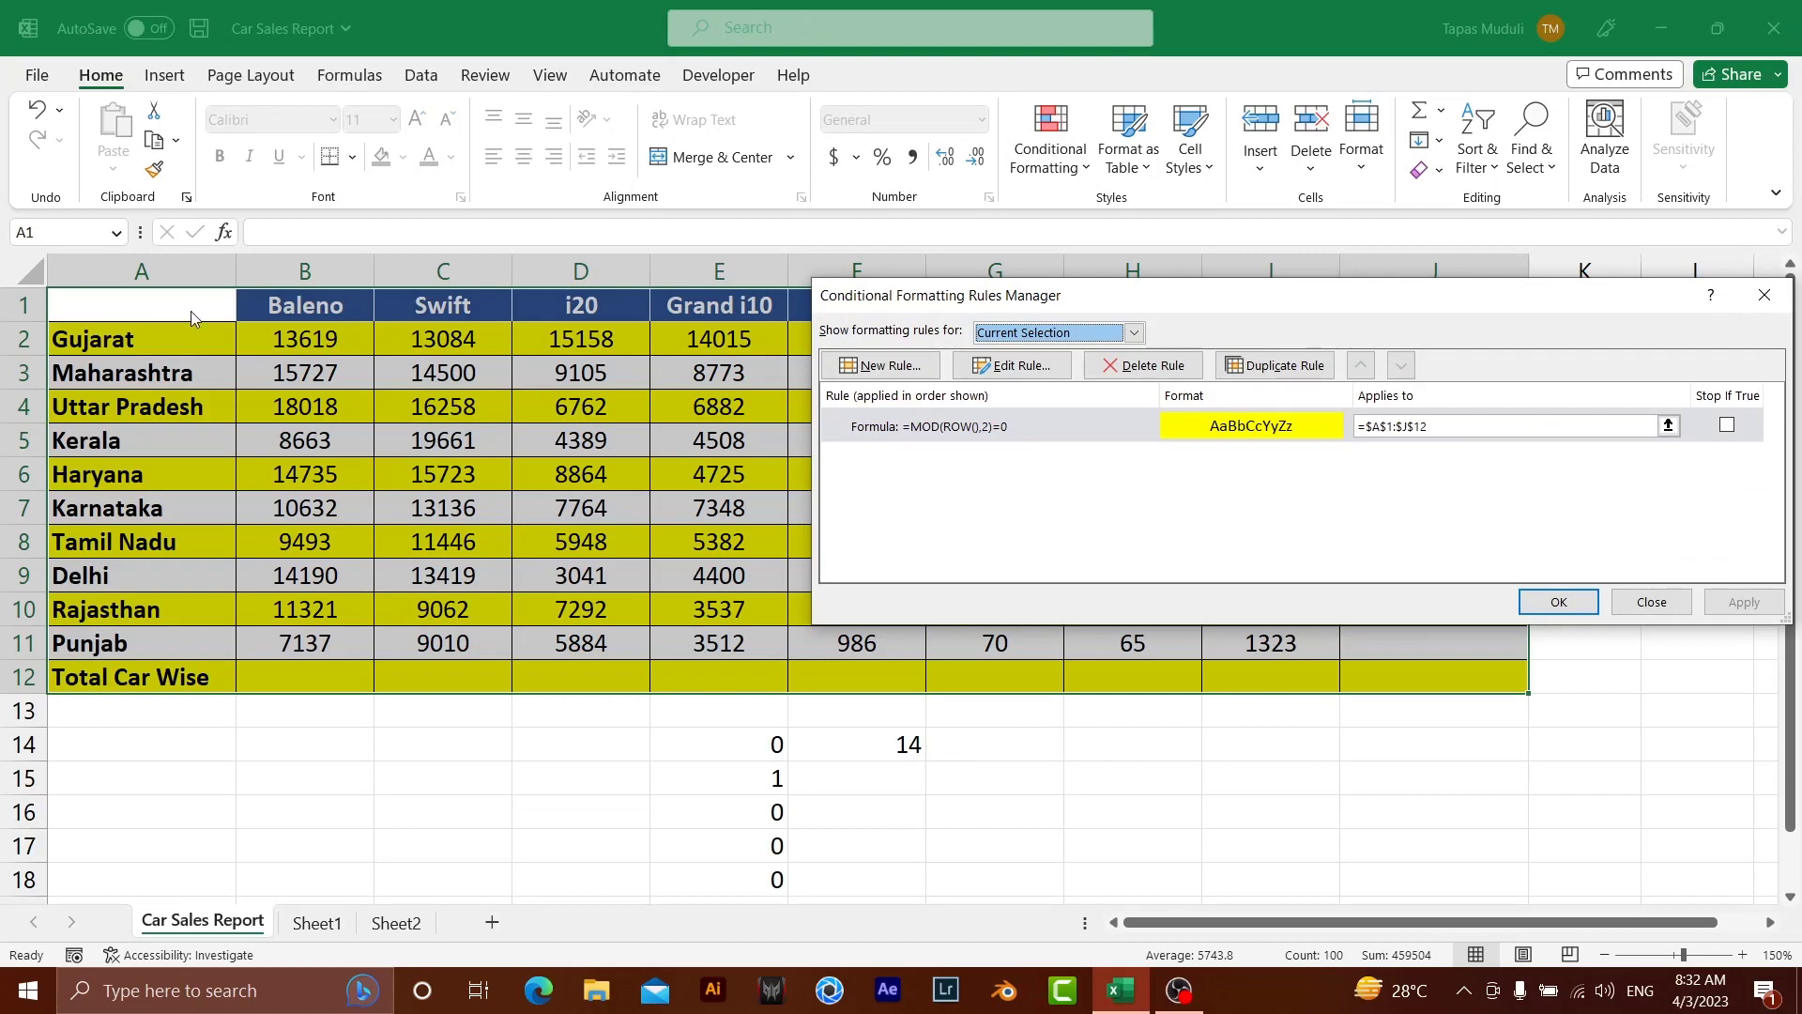
left_click(1019, 366)
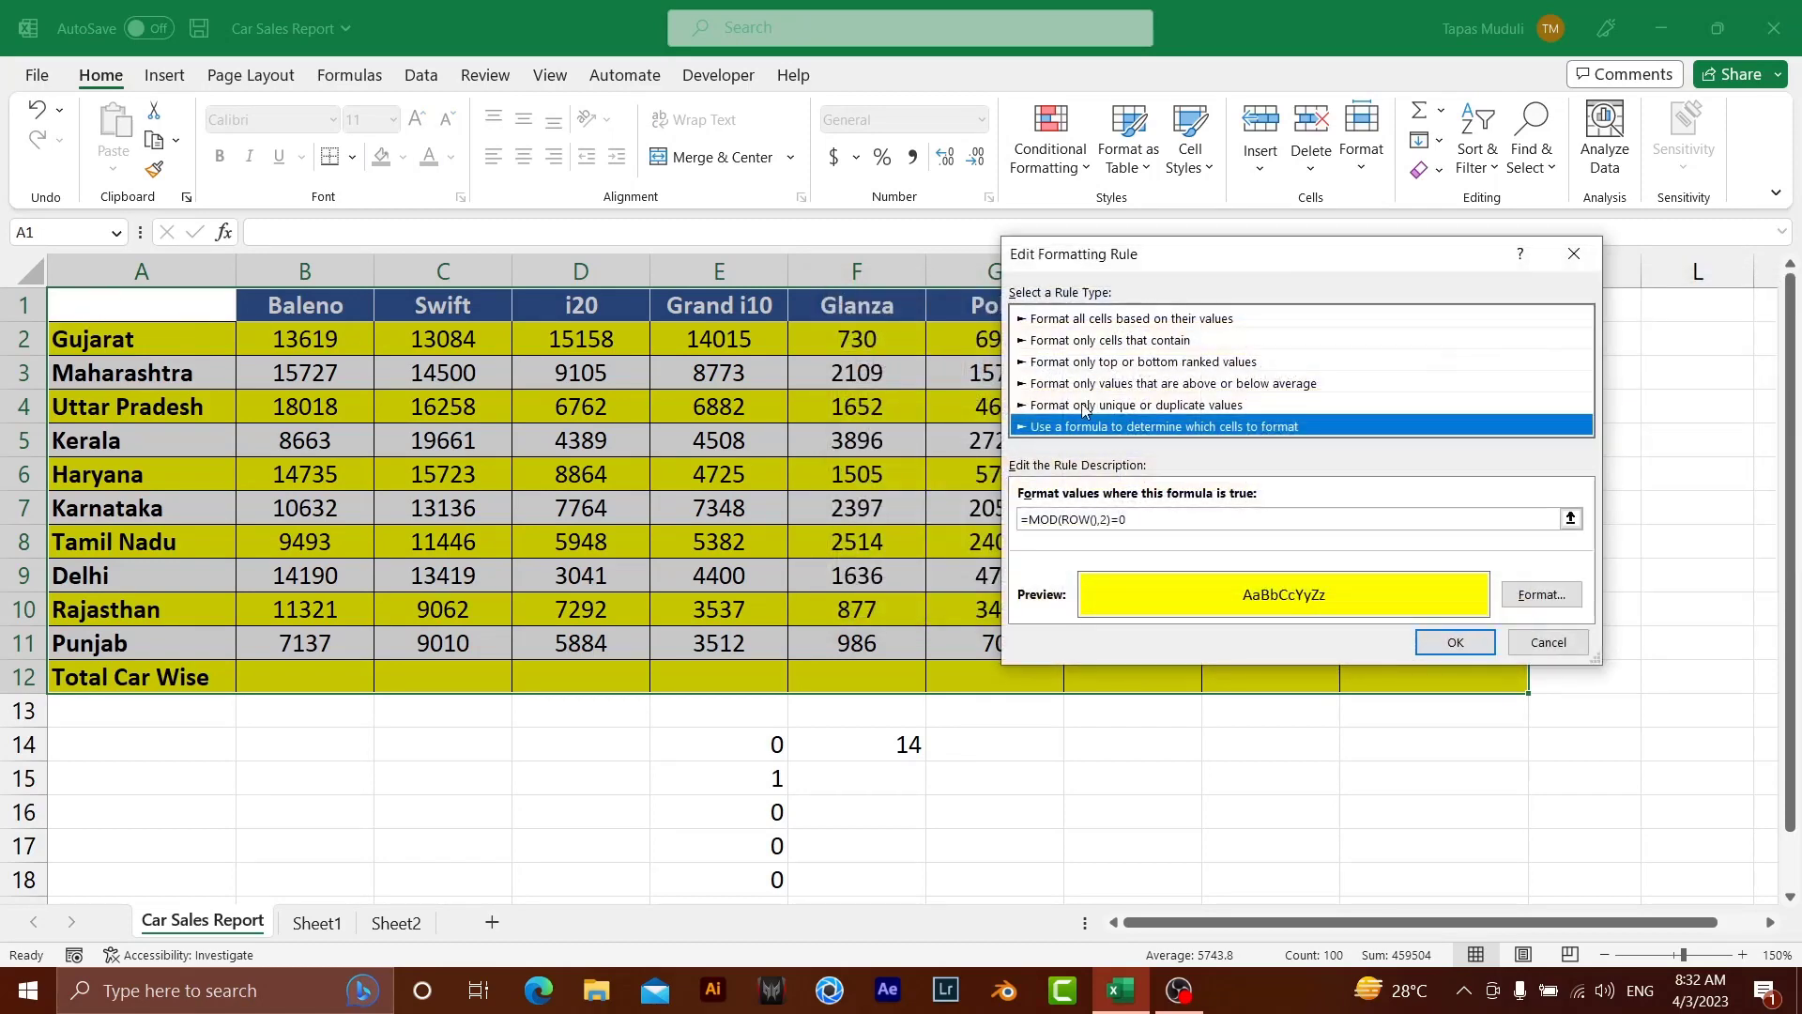
left_click(1121, 521)
left_click(1121, 522)
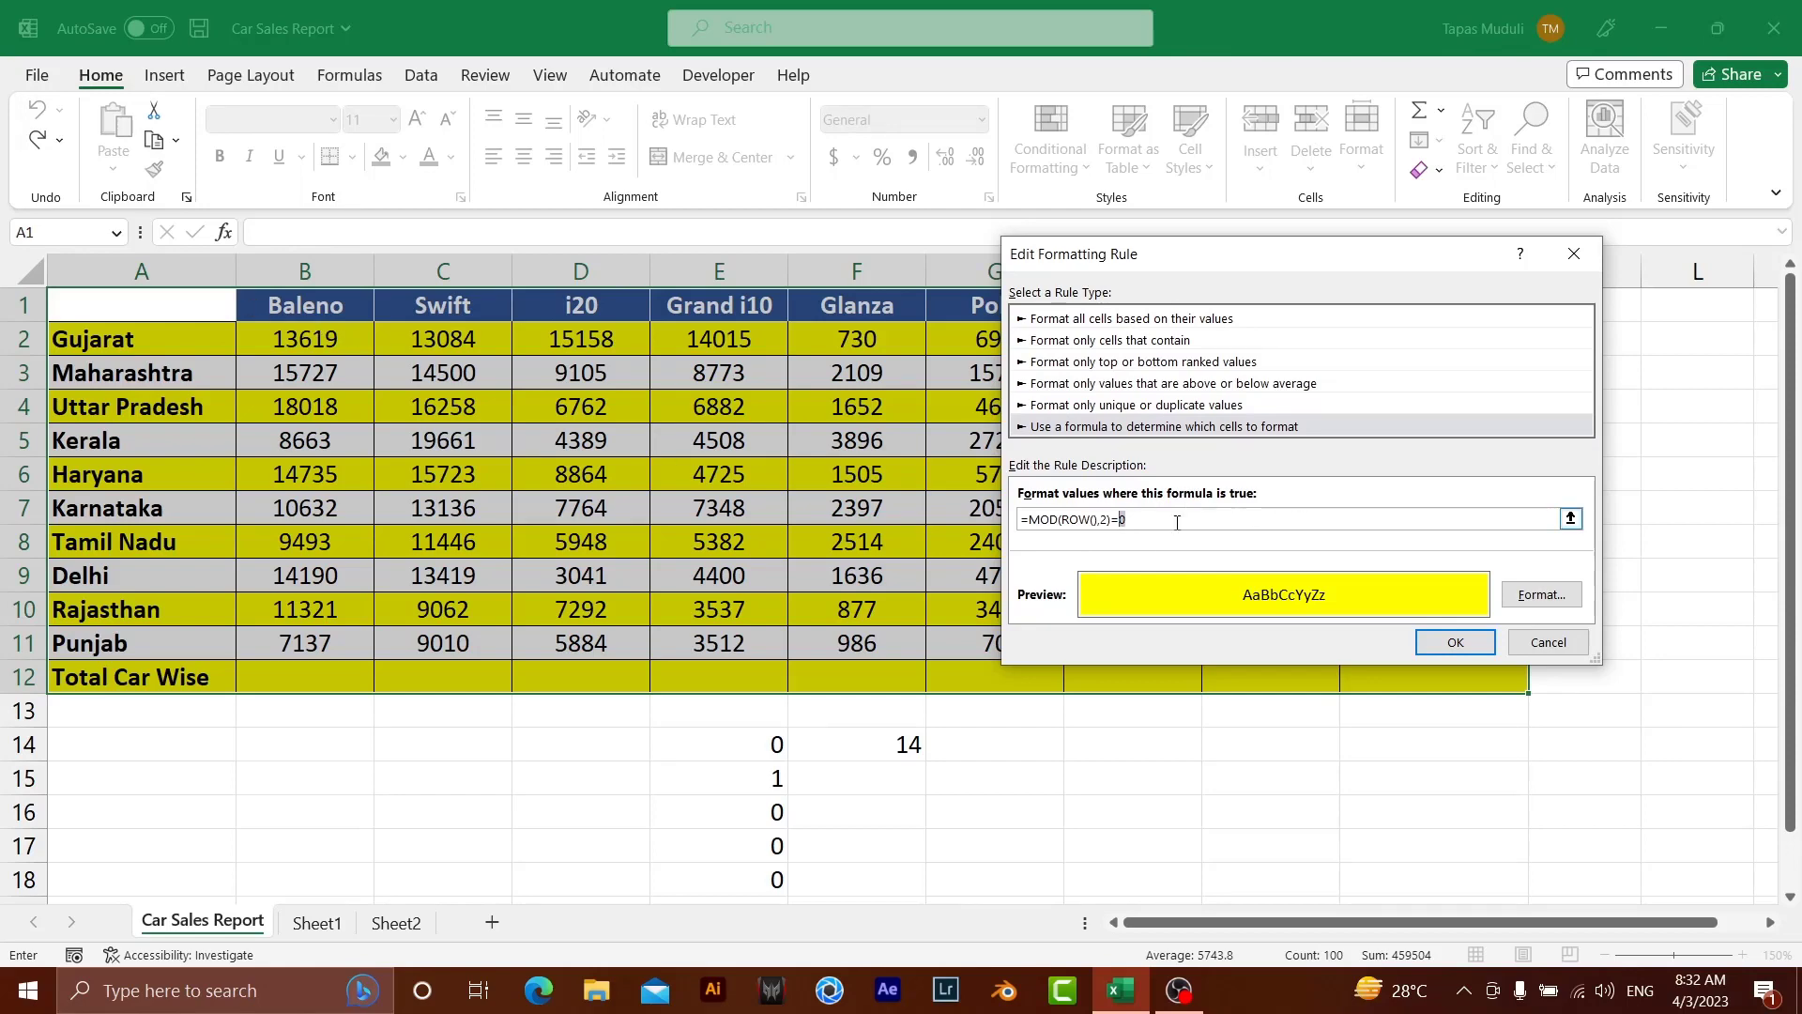
type("1")
left_click(1478, 647)
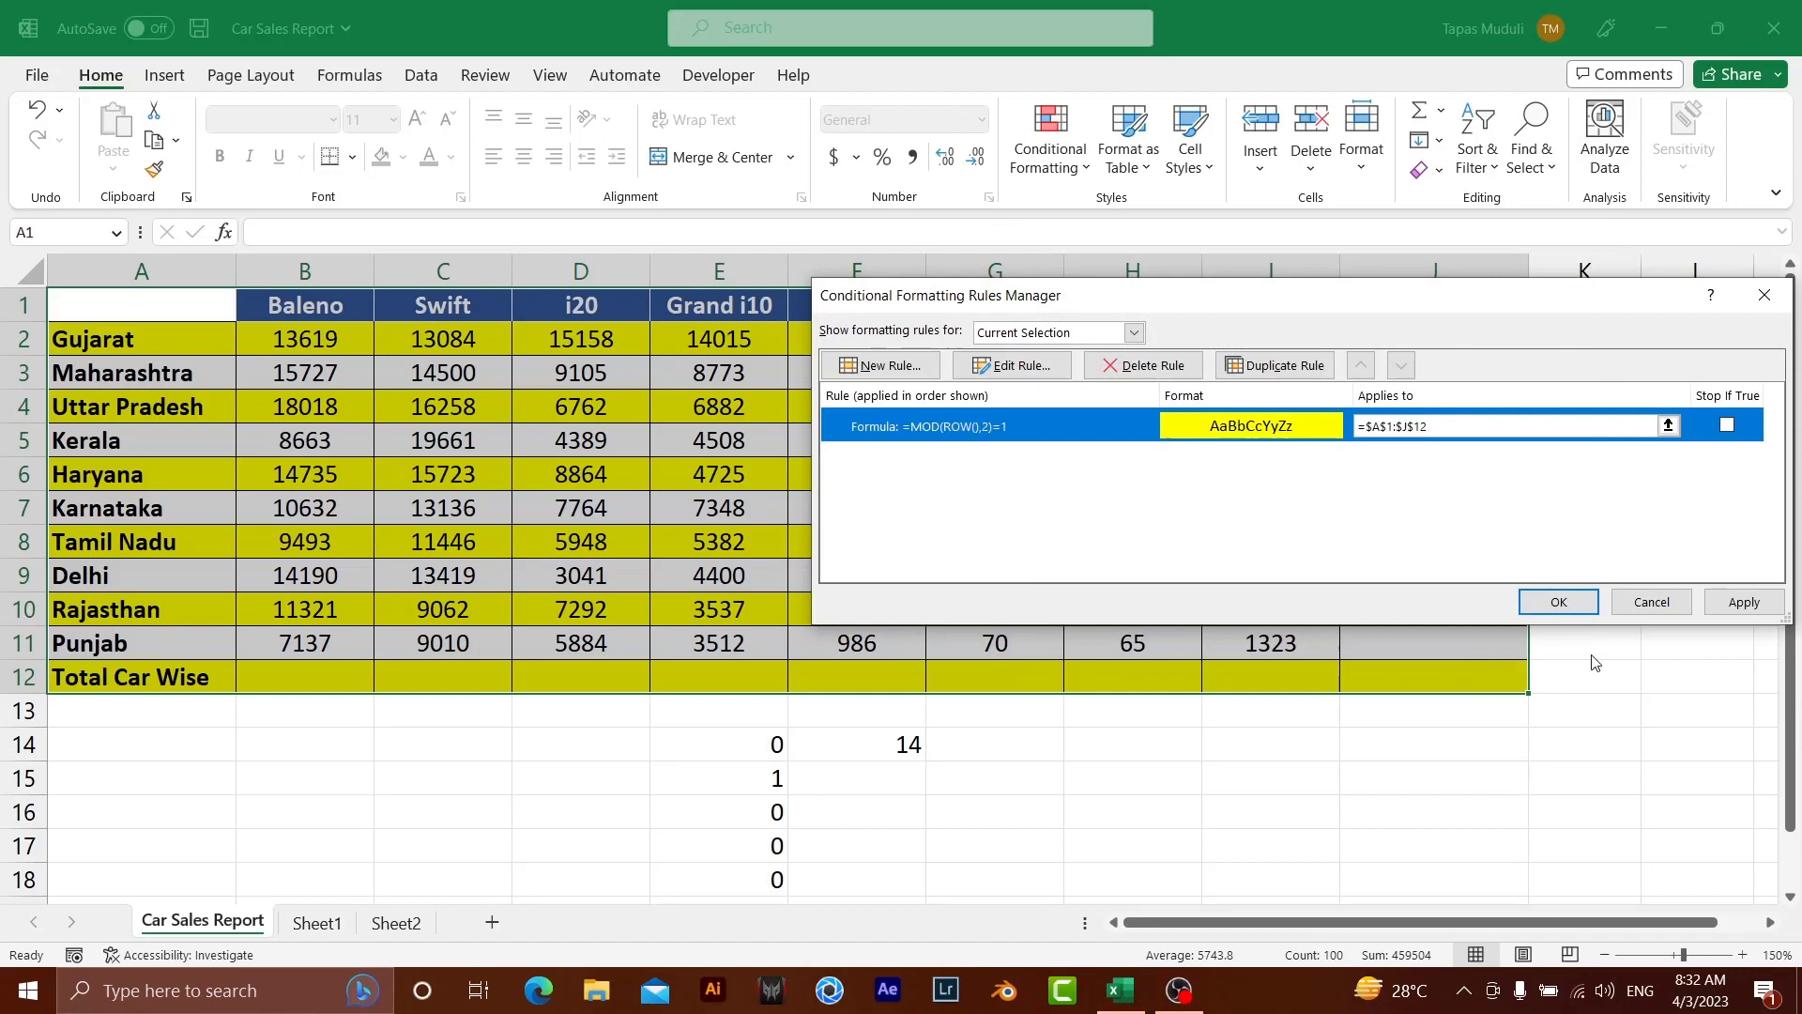
left_click(1744, 602)
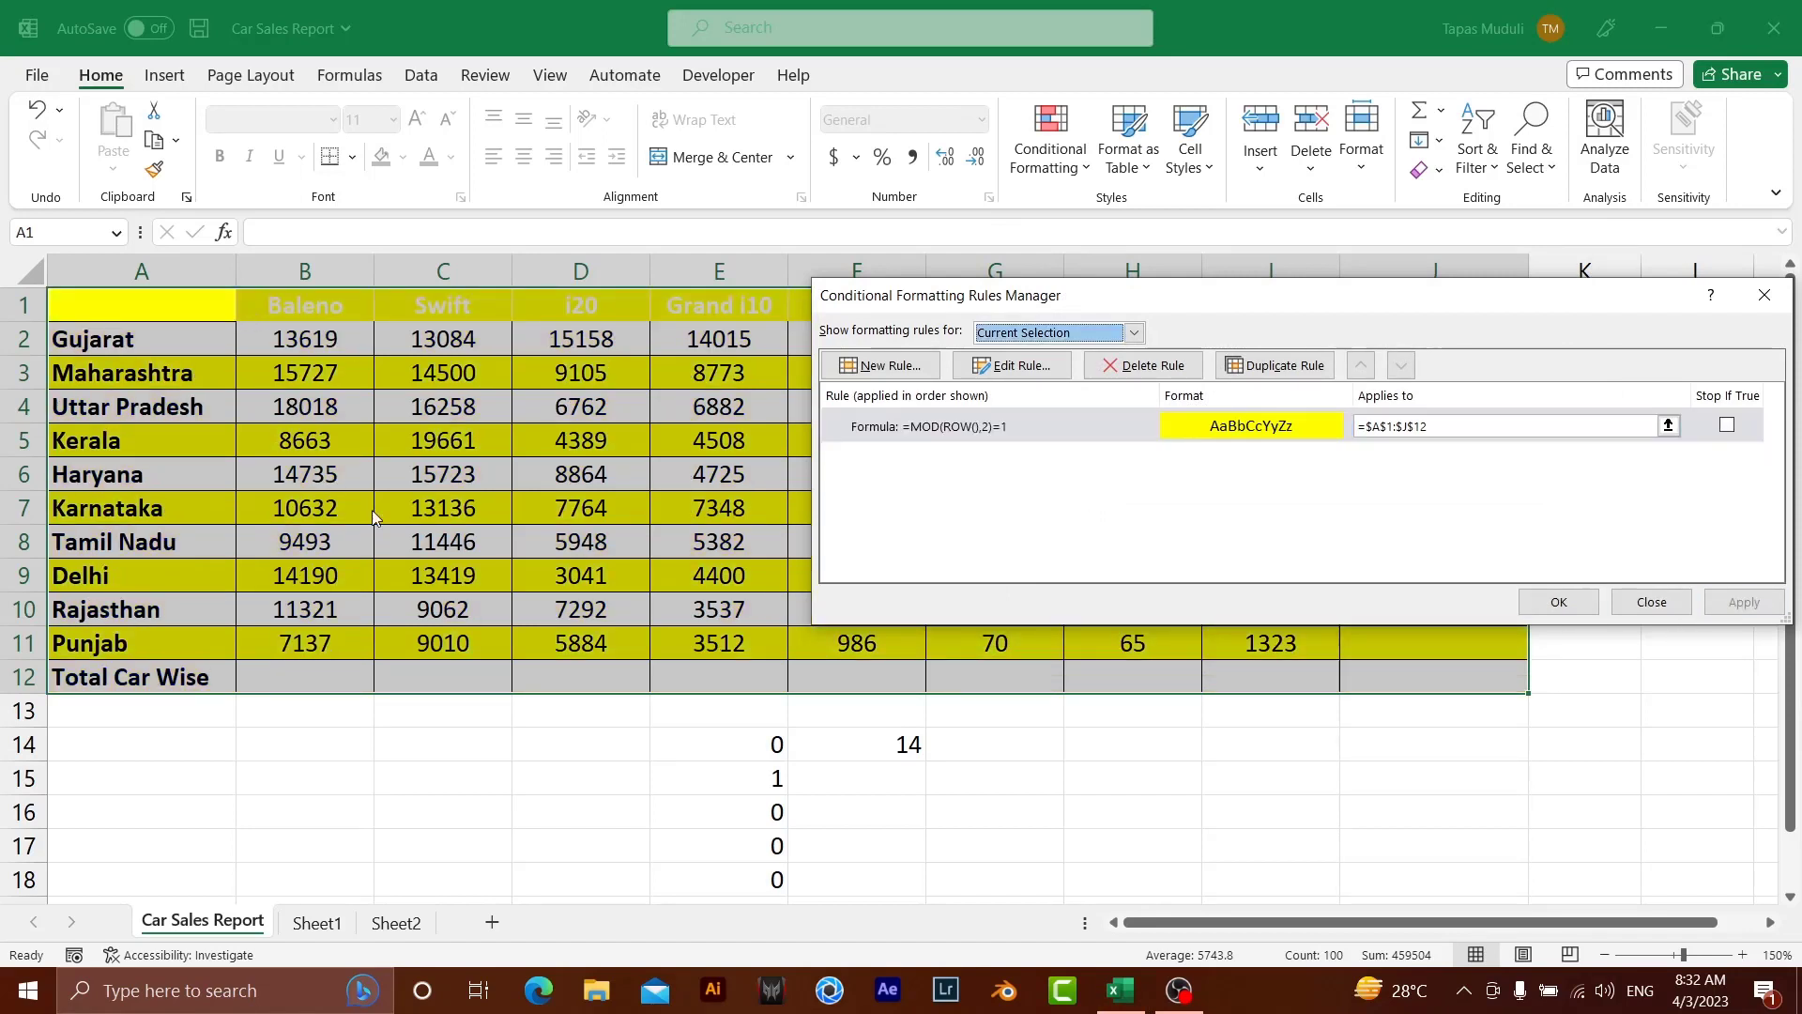
- Edit the banding rule to =MOD(ROW(),5)=0, apply it and close the Rules Manager
left_click(1026, 368)
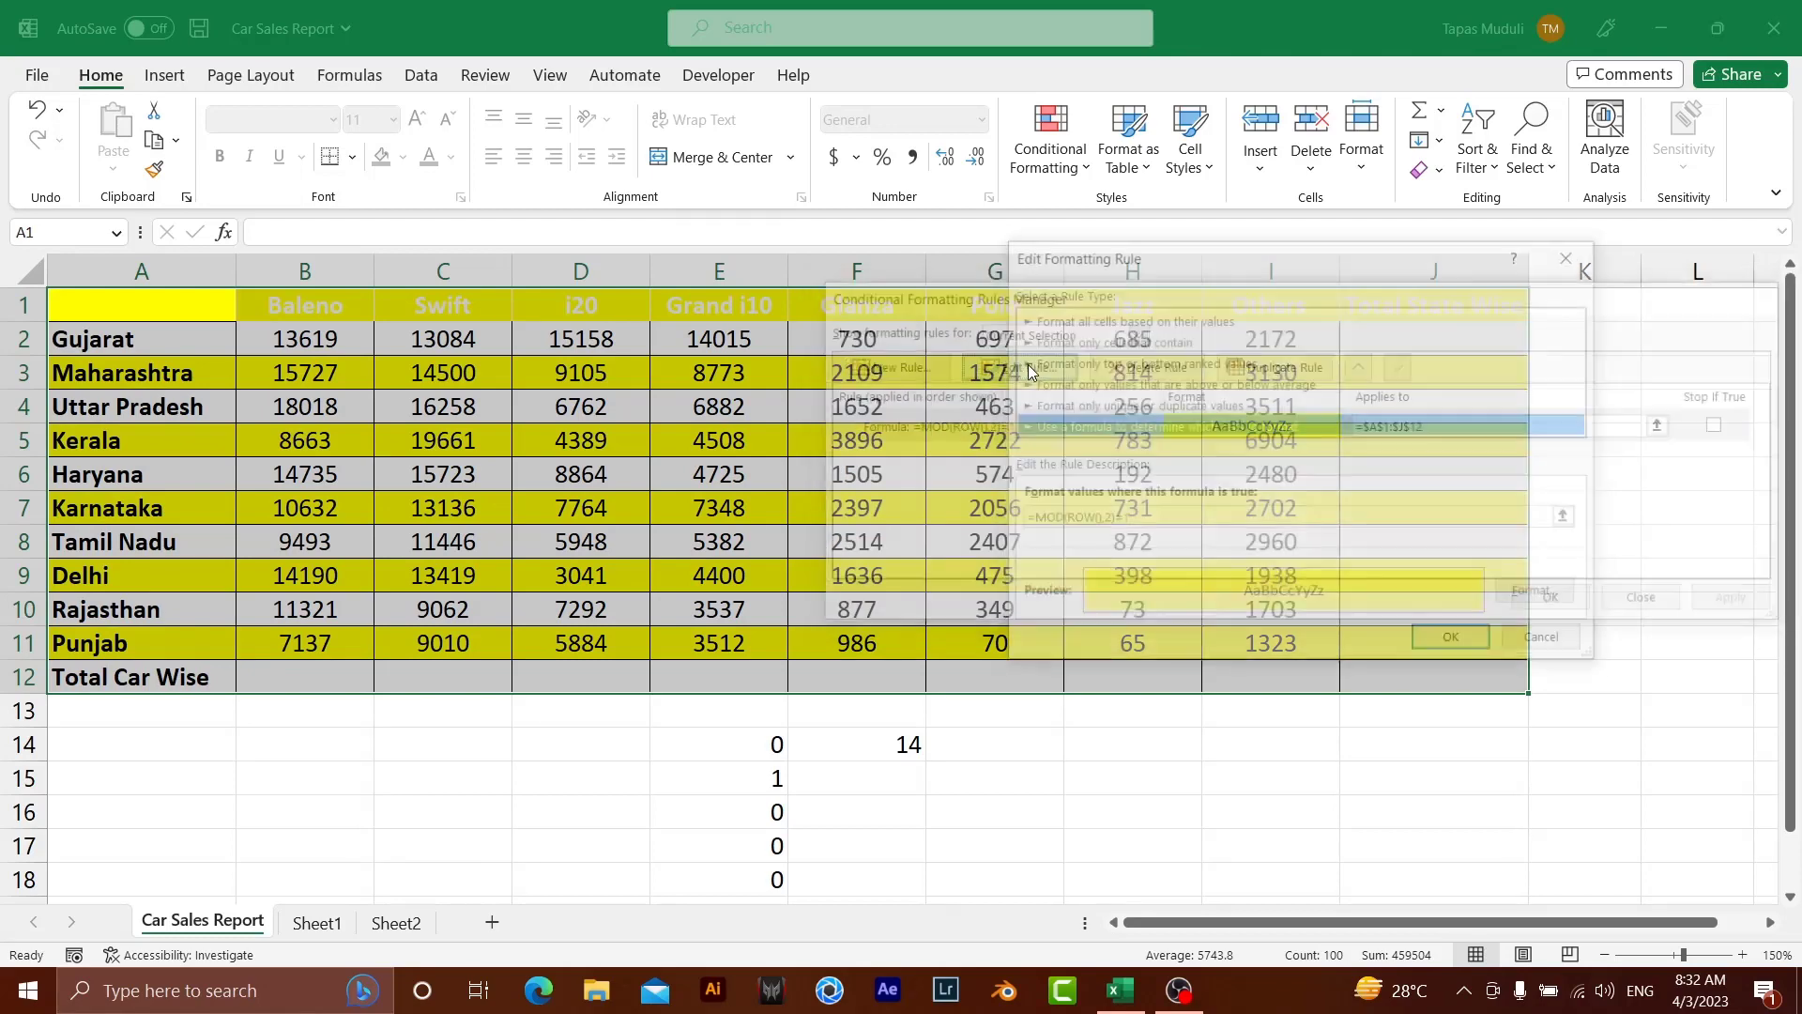
double_click(1122, 520)
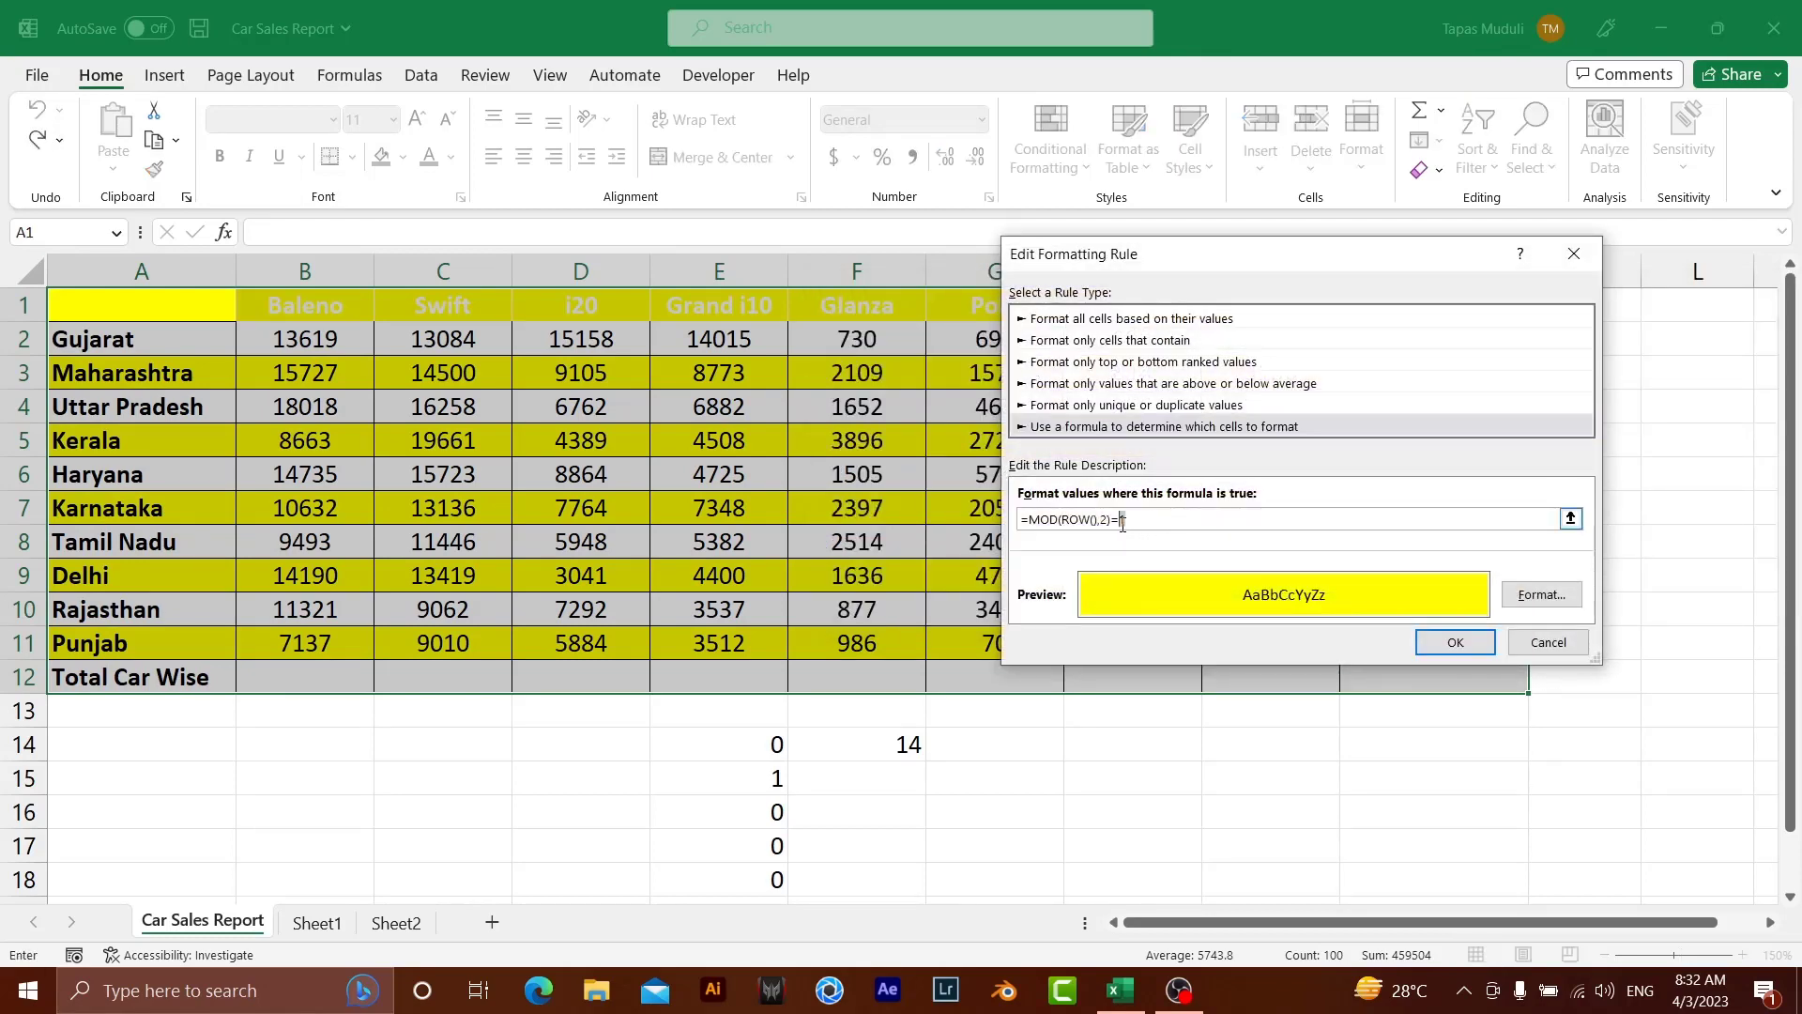
type("0")
left_click_drag(1100, 522, 1110, 521)
type("5")
left_click(1455, 642)
left_click(1725, 606)
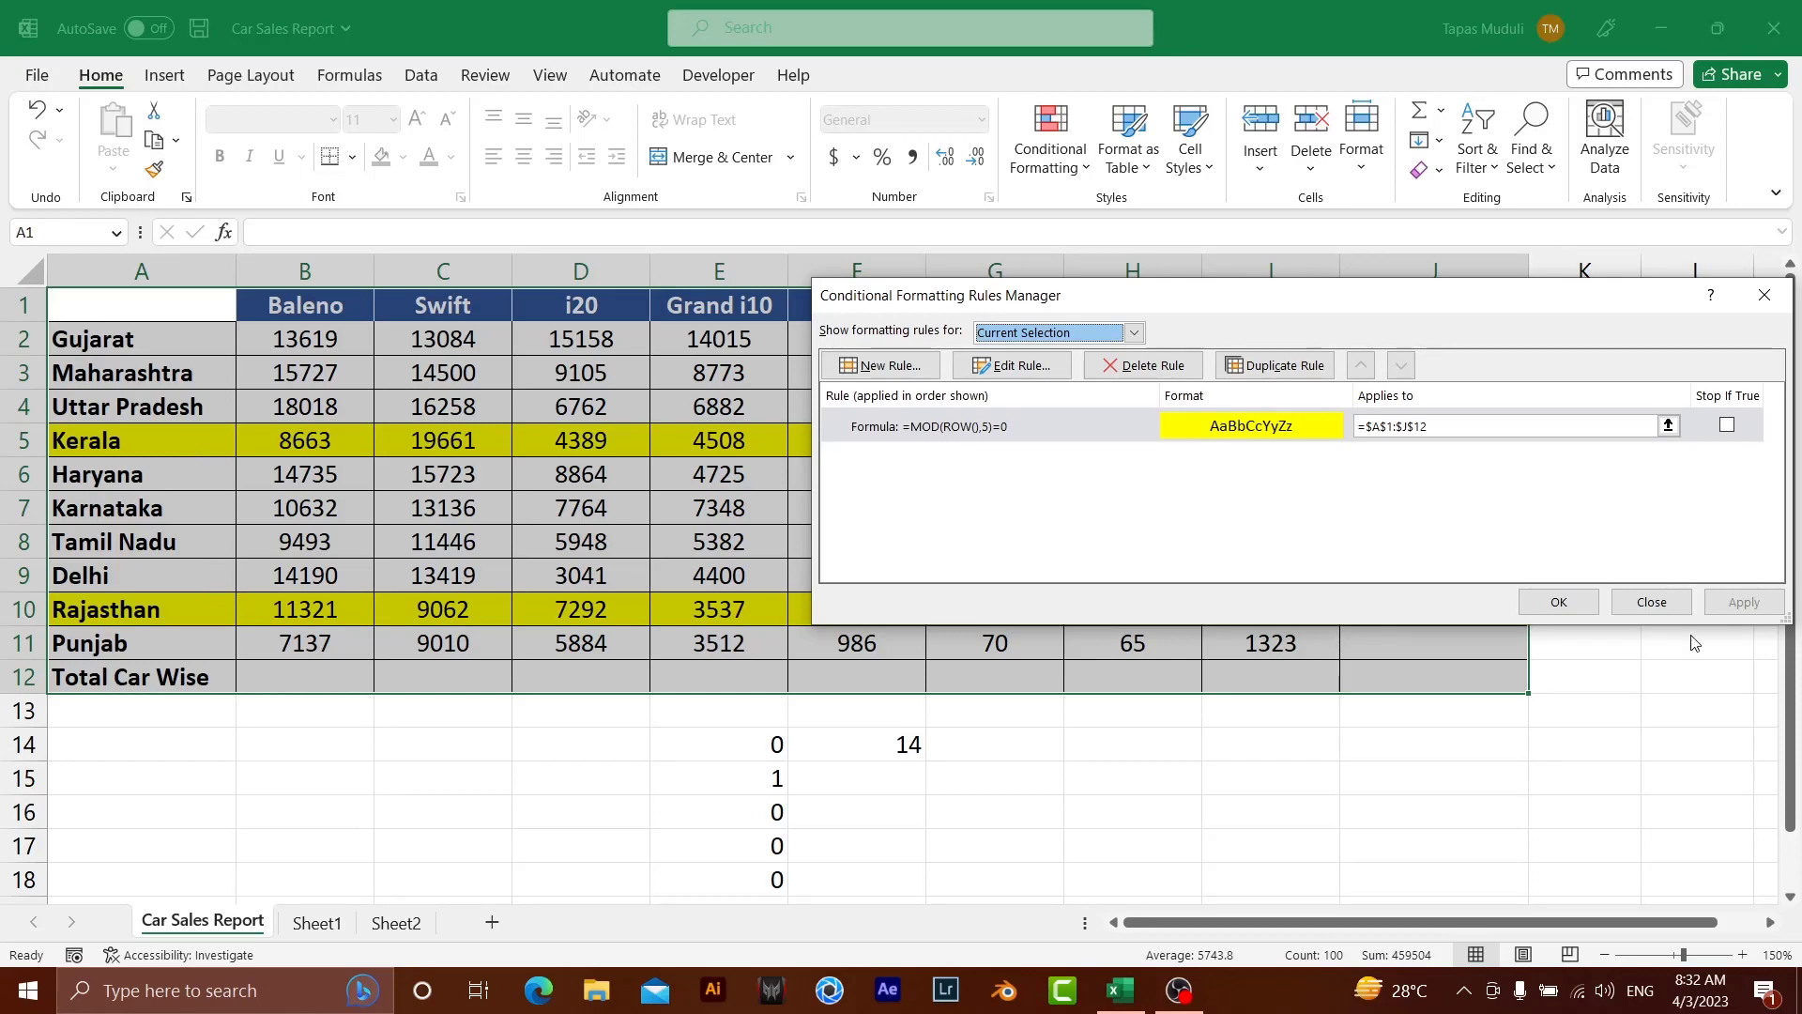
left_click(1555, 606)
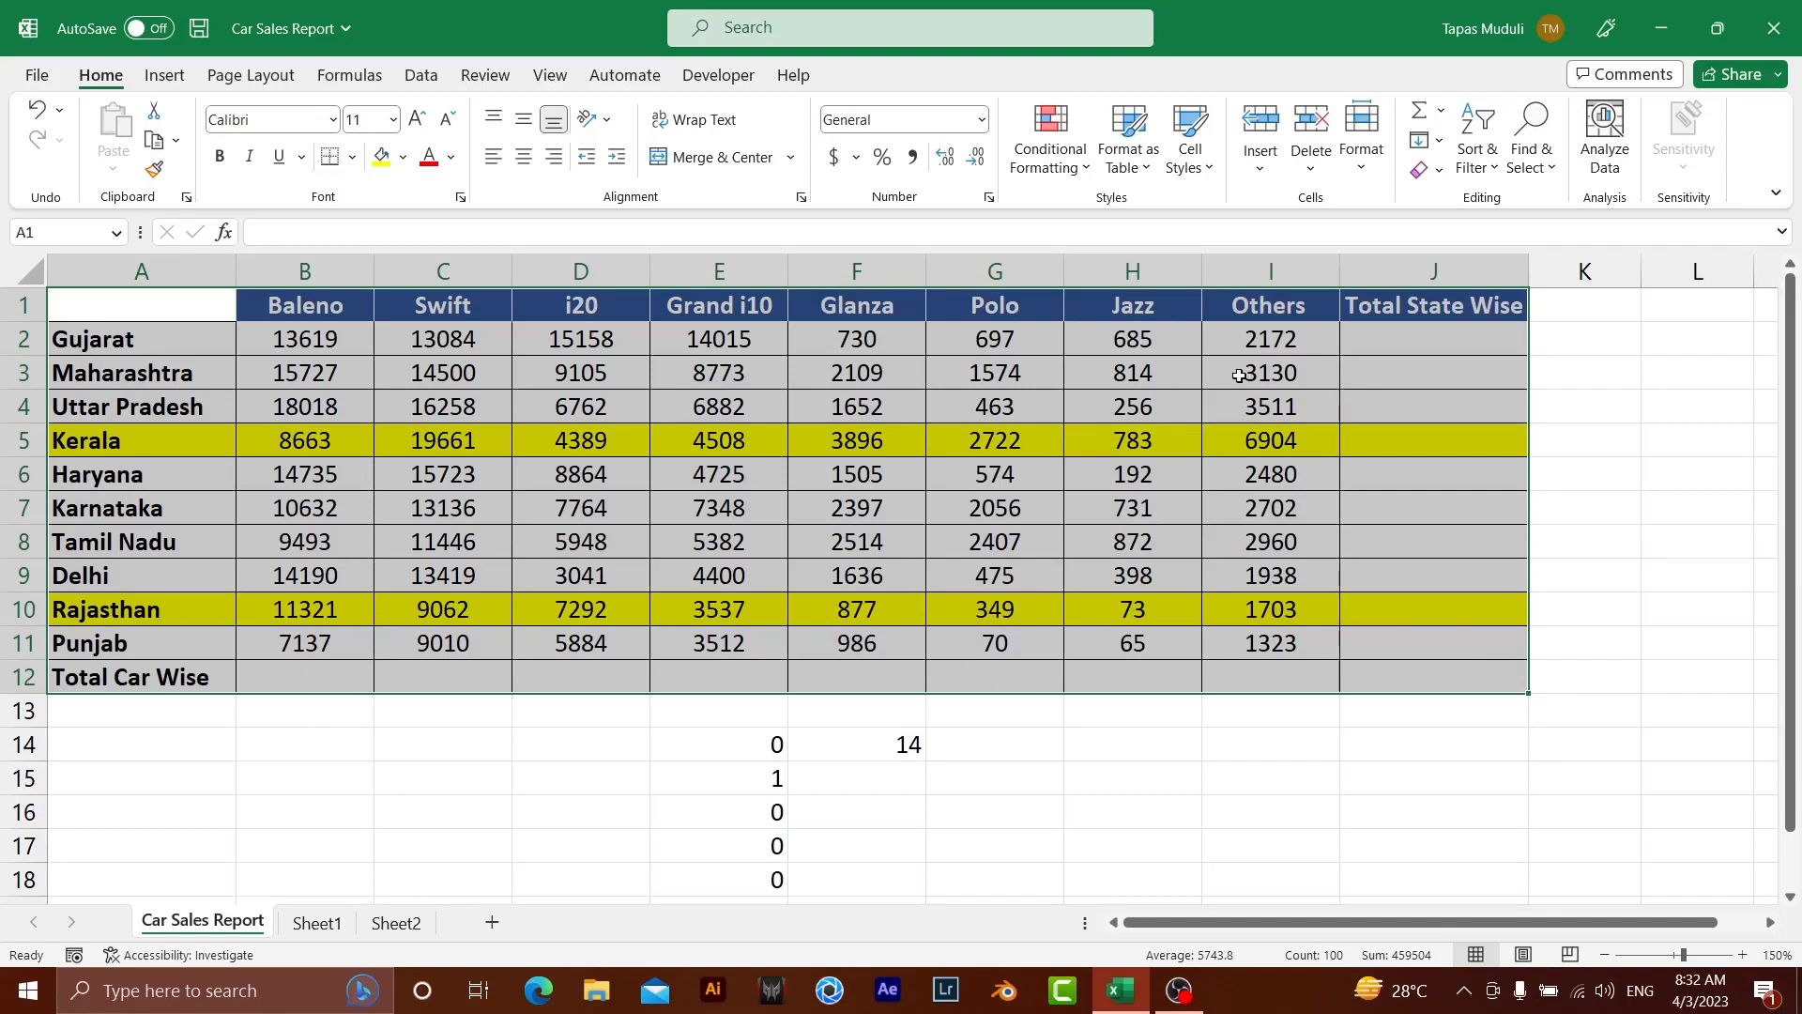
- Clear the conditional formatting rules from the selected sales table cells
left_click(1087, 167)
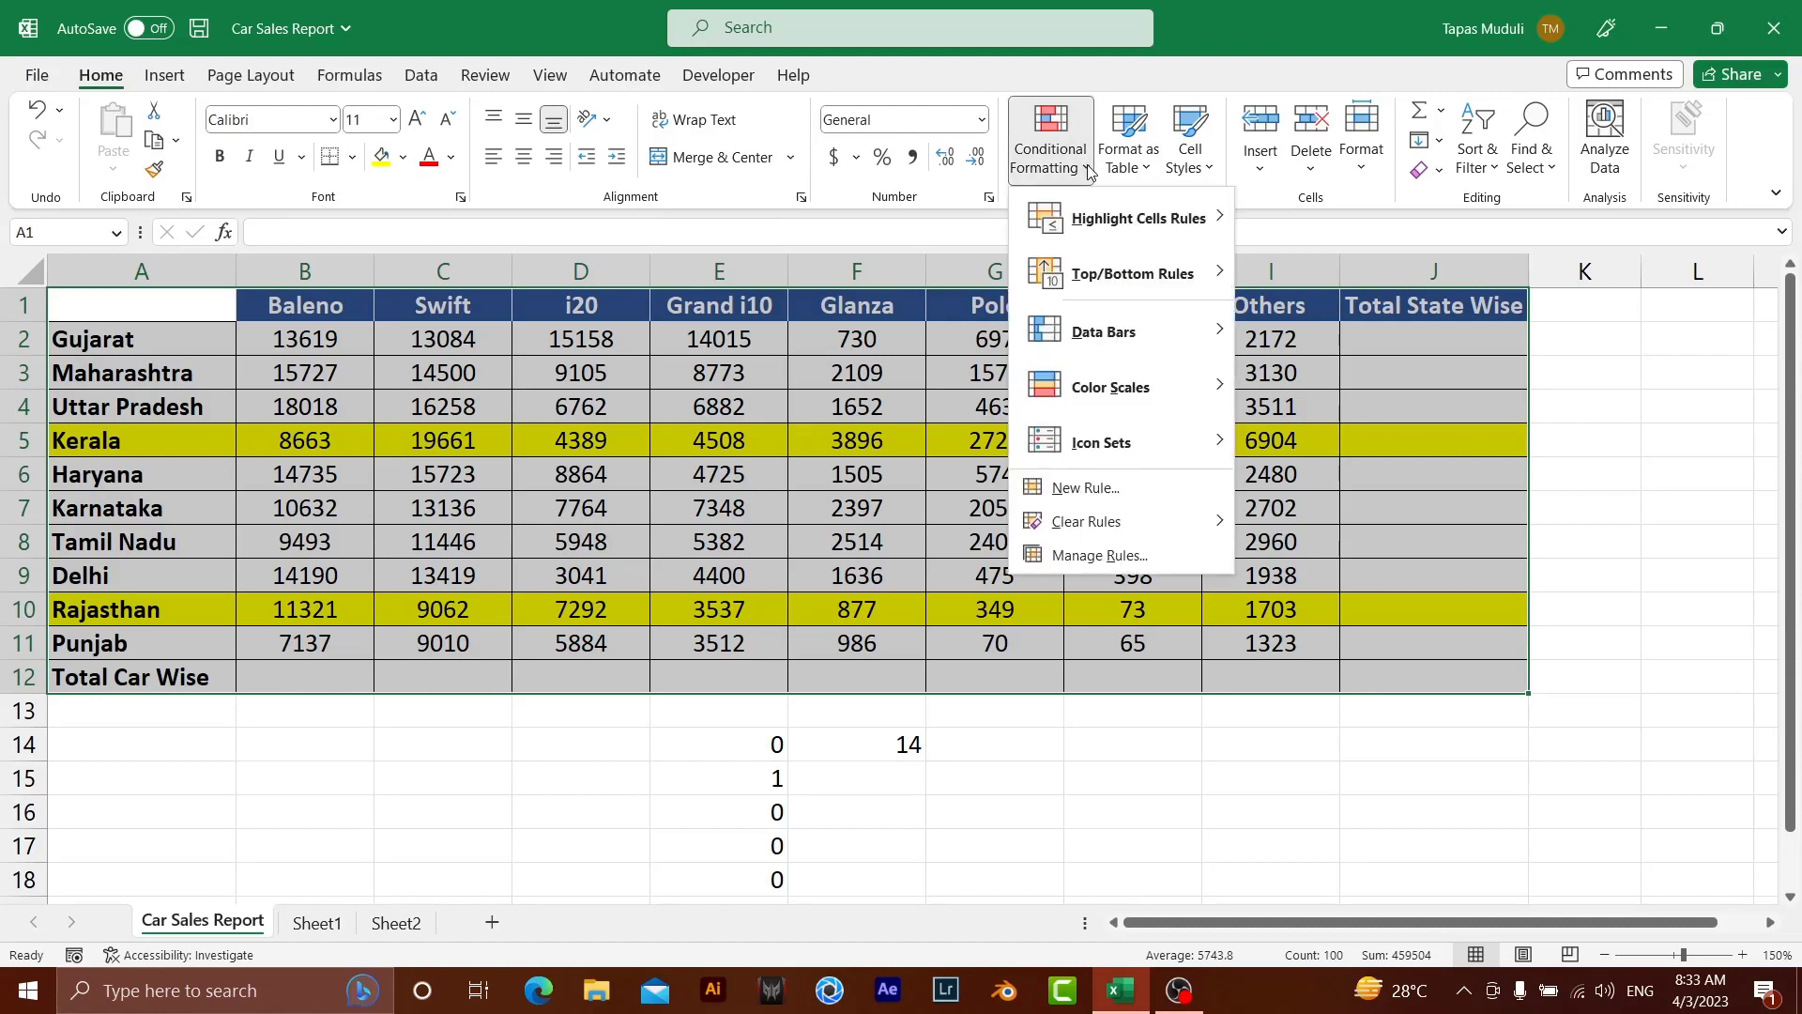
mouse_move(1087, 521)
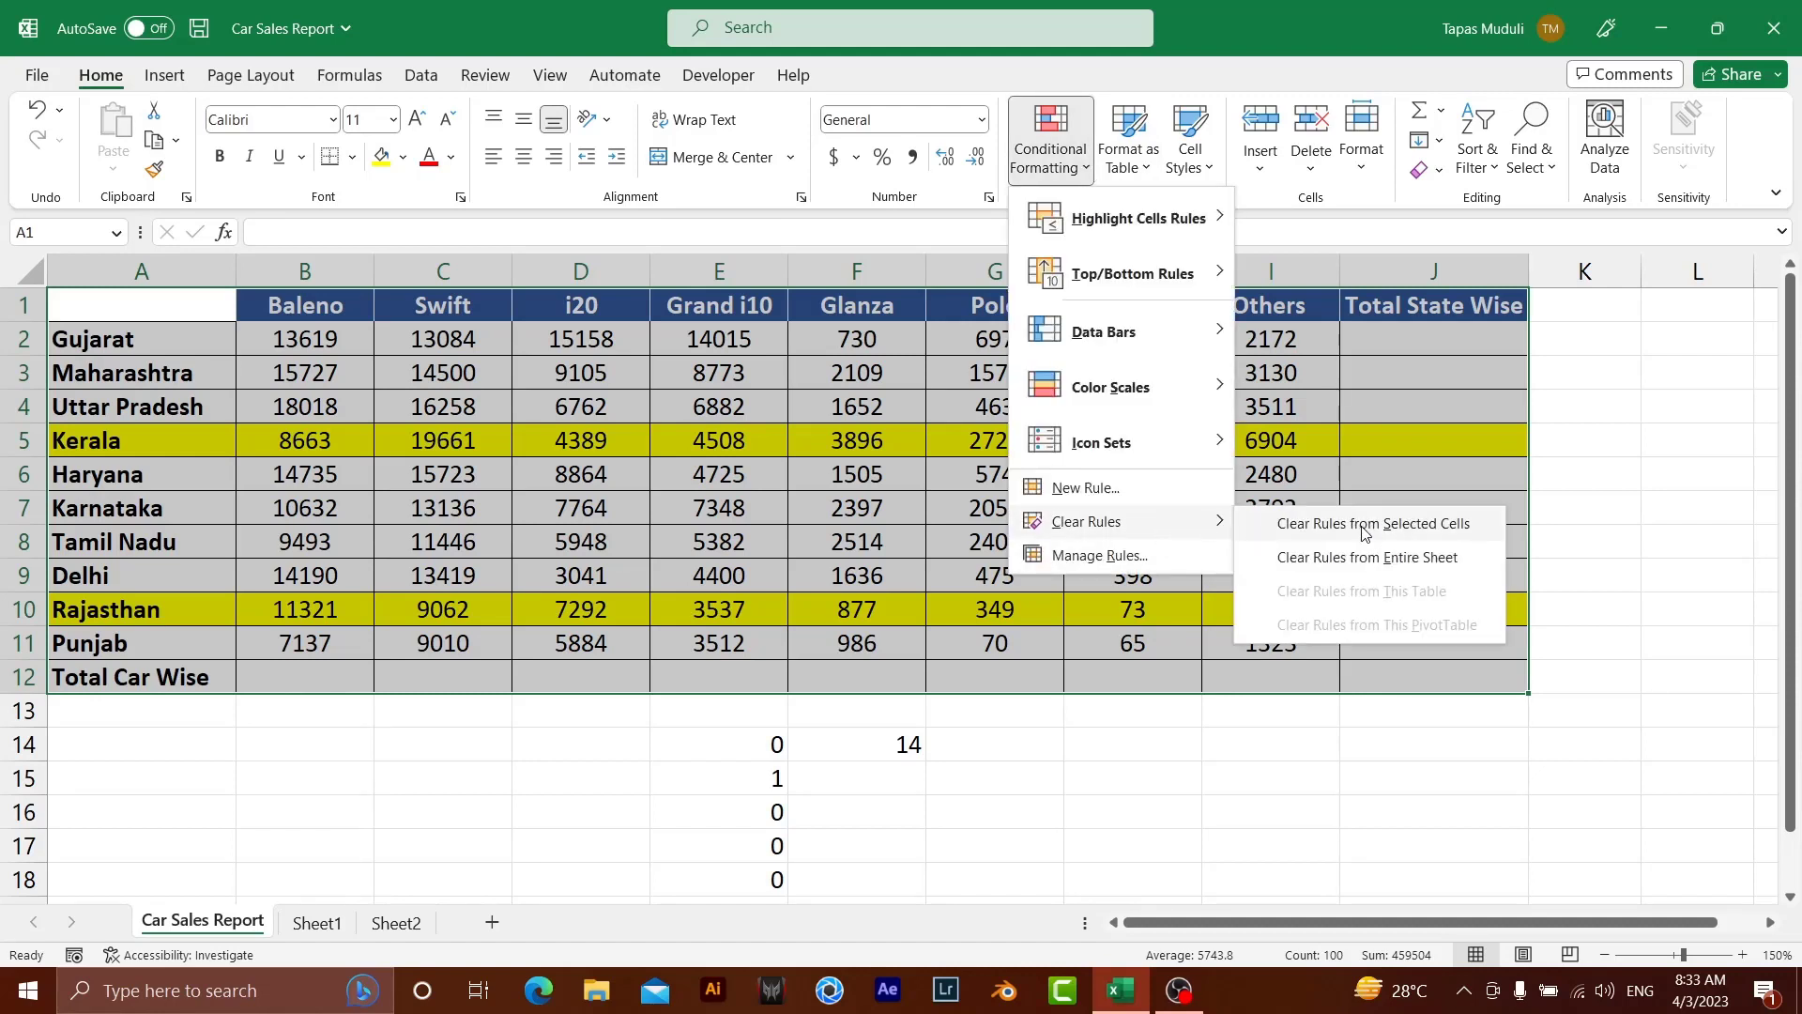
left_click(1366, 527)
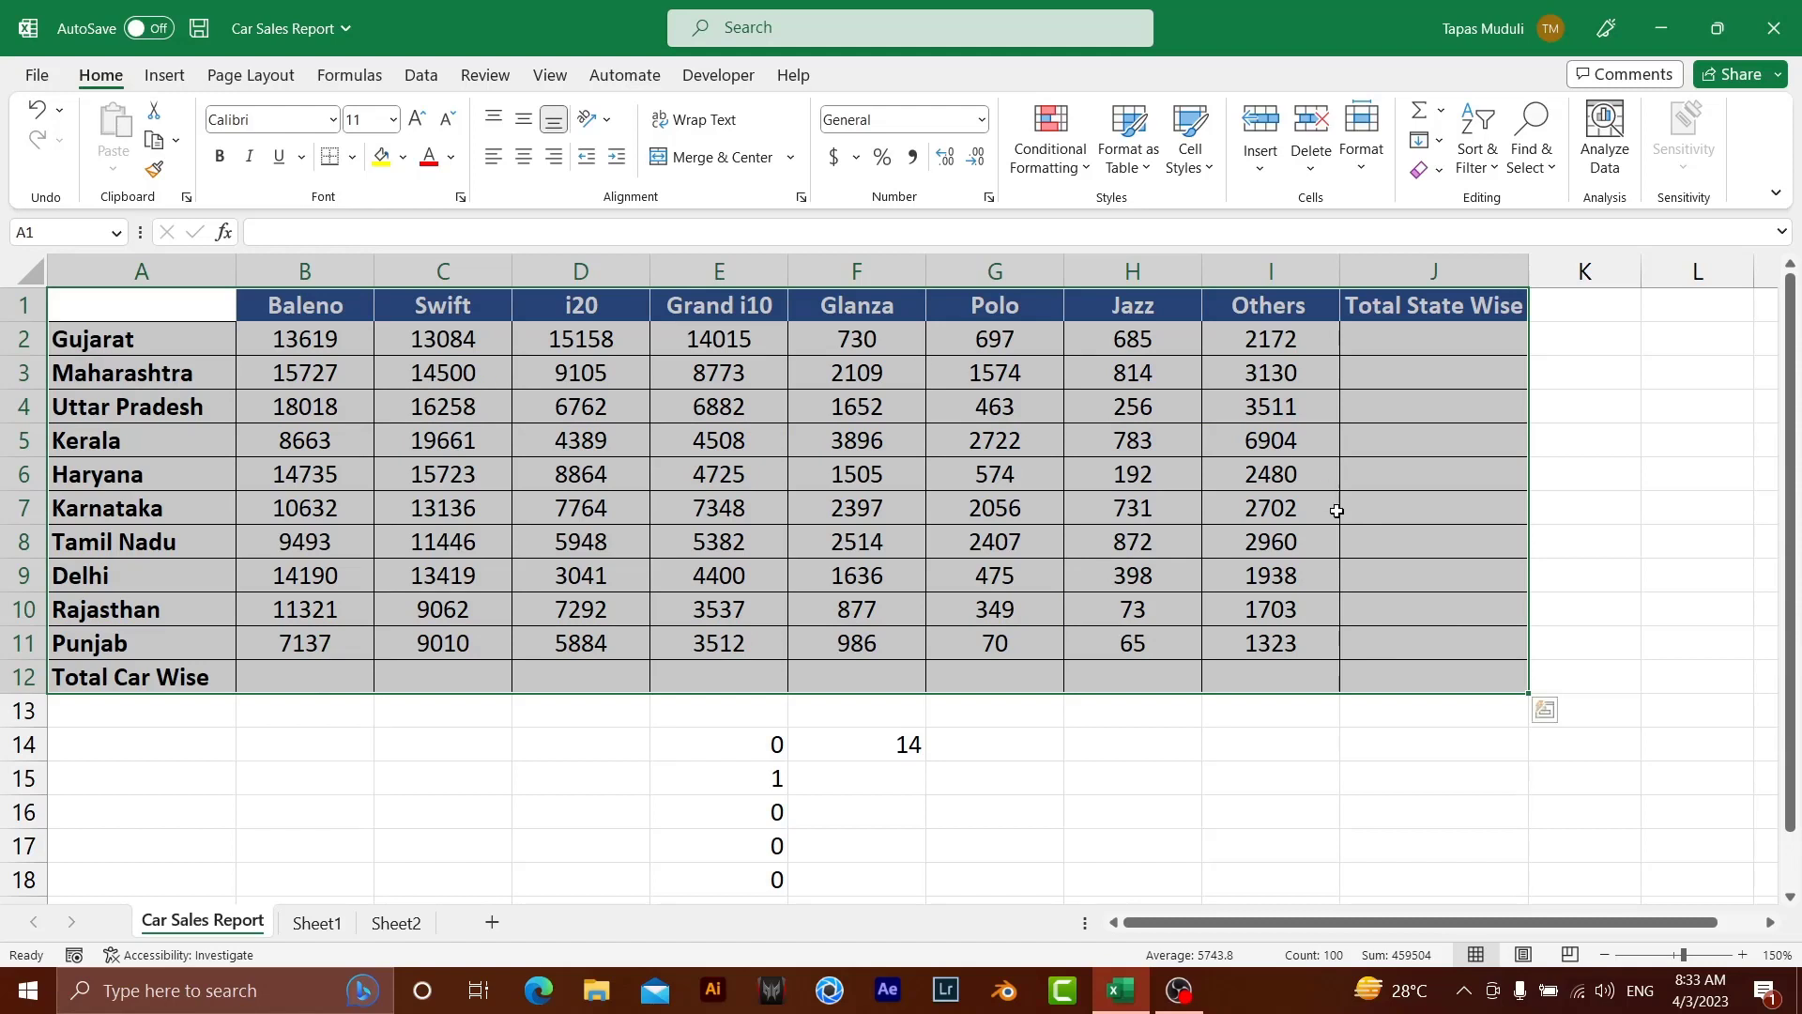